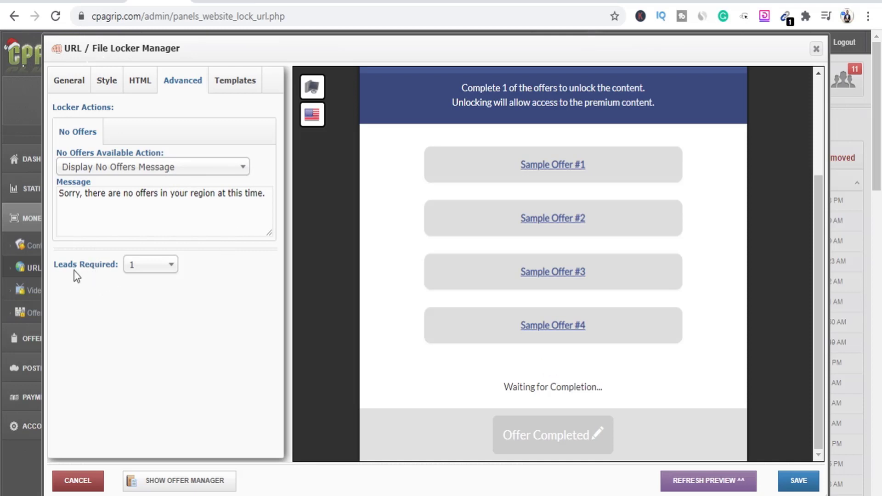
- Look at the choices for Leads Required in the locker's advanced settings, keeping it at 1
{"action": "left_click_drag", "start_coordinate": [53, 264], "coordinate": [103, 266]}
{"action": "left_click", "coordinate": [162, 270]}
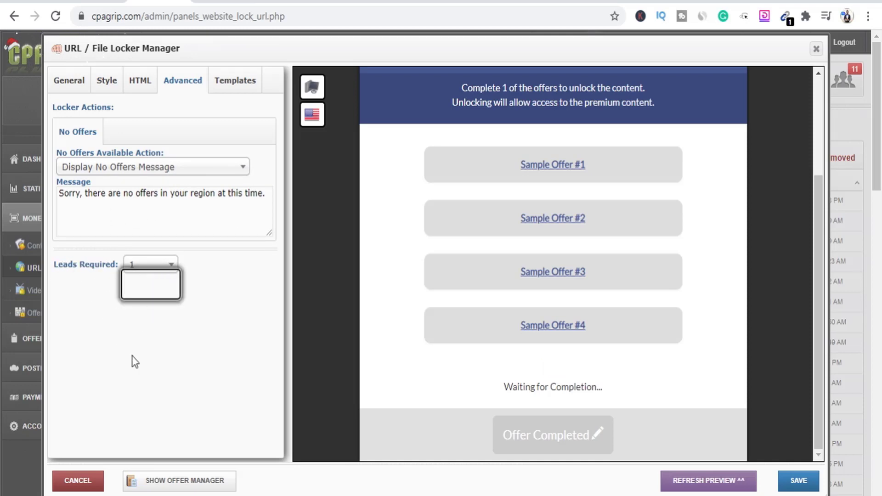
{"action": "left_click", "coordinate": [128, 270]}
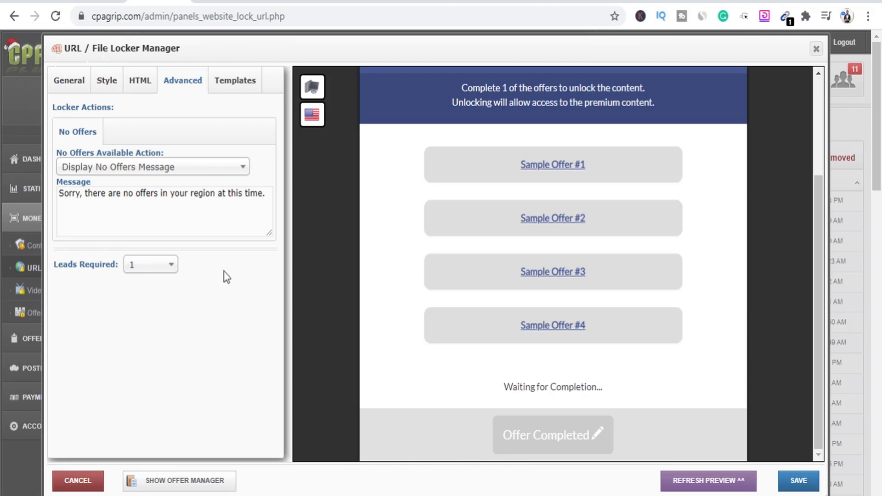
- Try to change the locker's button text to "Begin Download {FREE}", and undo the edit
{"action": "left_click", "coordinate": [80, 87]}
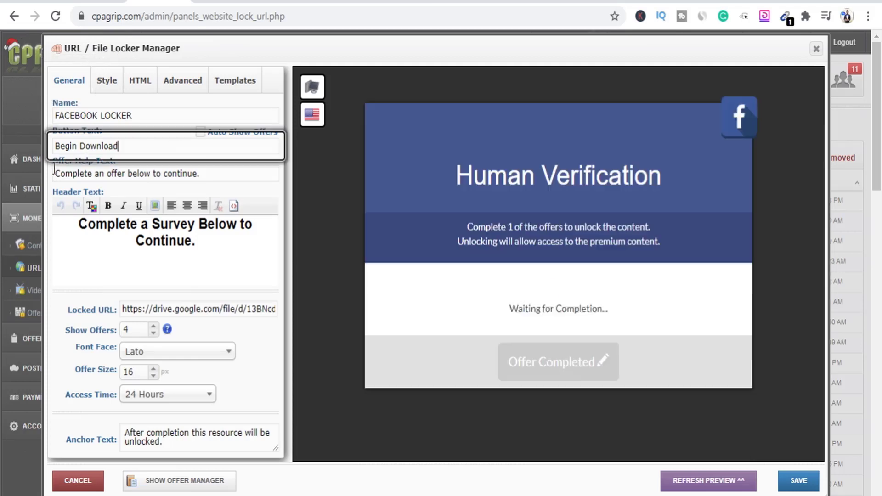
{"action": "left_click_drag", "start_coordinate": [173, 144], "coordinate": [54, 171]}
{"action": "type", "text": "Begin Download {FREE}"}
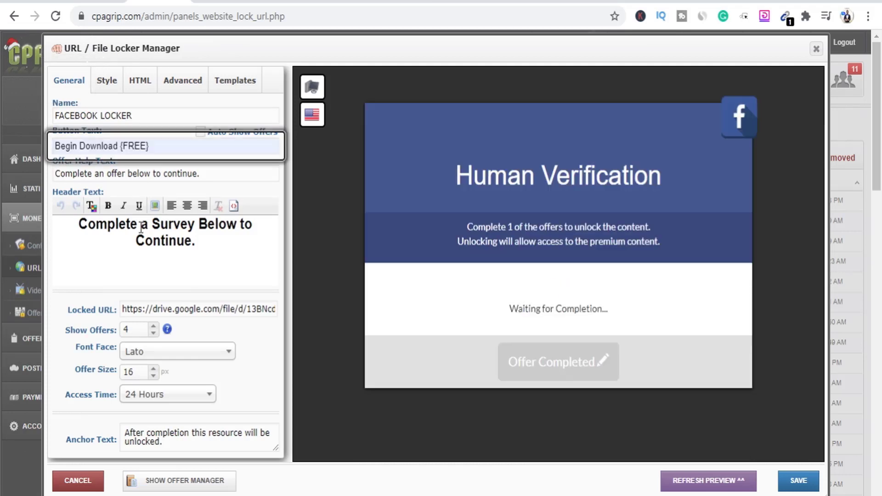
{"action": "key", "text": "ctrl+z"}
{"action": "left_click", "coordinate": [124, 267]}
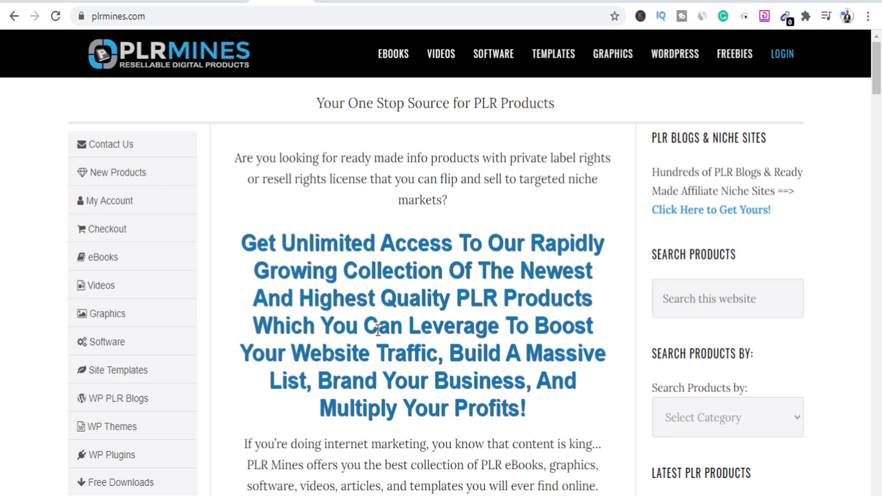
- Open the eBooks category on PLRMines and browse the private label rights ebooks listed there
{"action": "left_click", "coordinate": [97, 260]}
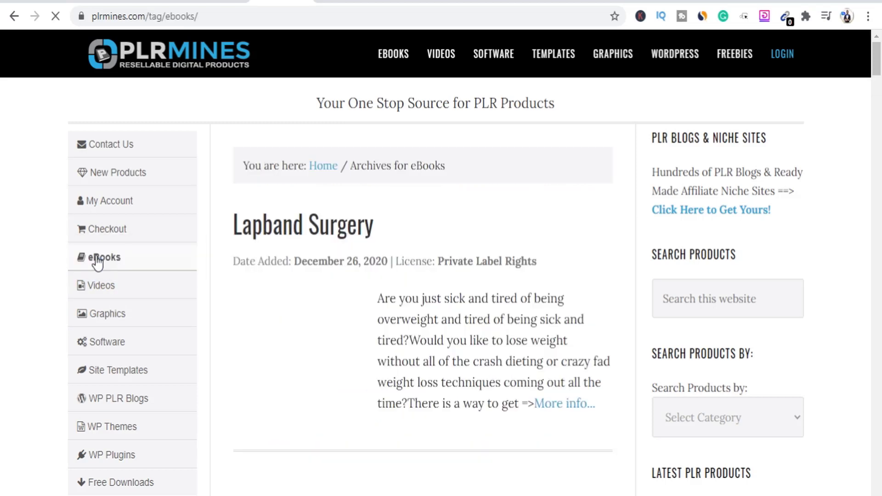
{"action": "scroll", "coordinate": [517, 144], "scroll_direction": "down", "scroll_amount": 2}
{"action": "scroll", "coordinate": [516, 144], "scroll_direction": "down", "scroll_amount": 15}
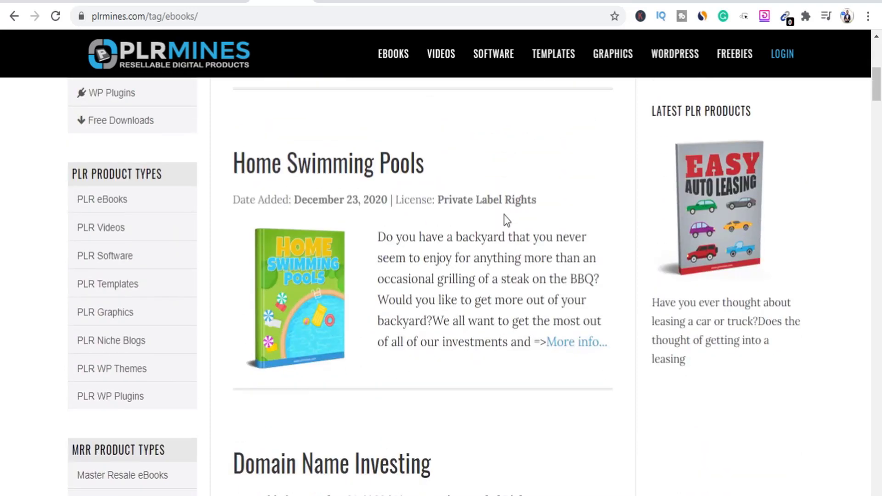
{"action": "scroll", "coordinate": [493, 256], "scroll_direction": "down", "scroll_amount": 9}
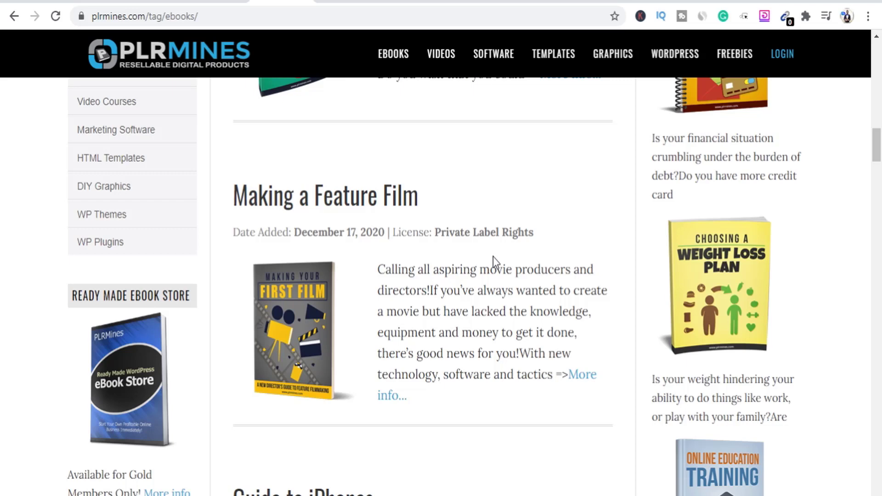
{"action": "scroll", "coordinate": [492, 256], "scroll_direction": "down", "scroll_amount": 3}
{"action": "scroll", "coordinate": [456, 329], "scroll_direction": "down", "scroll_amount": 3}
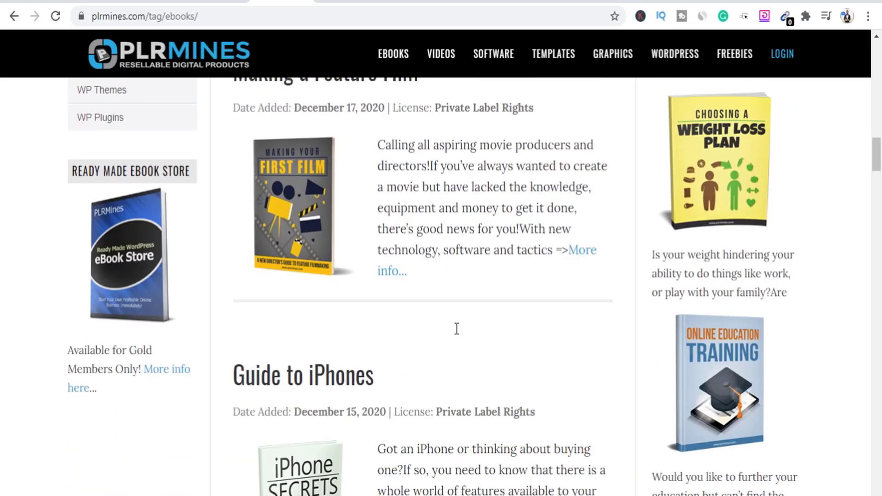
{"action": "scroll", "coordinate": [458, 334], "scroll_direction": "down", "scroll_amount": 2}
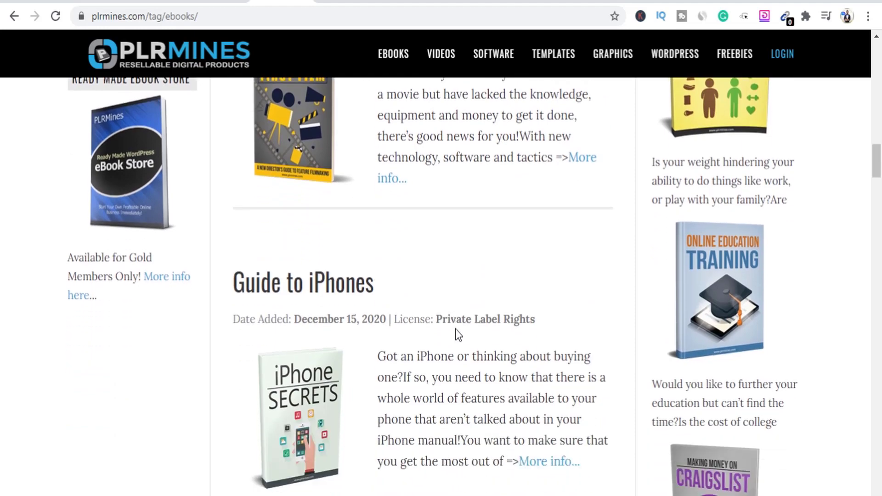
{"action": "scroll", "coordinate": [458, 334], "scroll_direction": "down", "scroll_amount": 3}
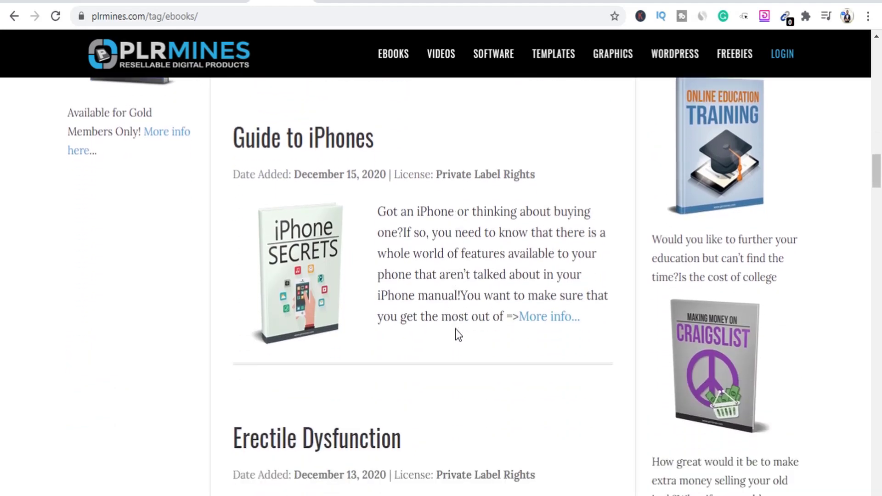
{"action": "scroll", "coordinate": [458, 334], "scroll_direction": "down", "scroll_amount": 10}
{"action": "scroll", "coordinate": [457, 335], "scroll_direction": "up", "scroll_amount": 11}
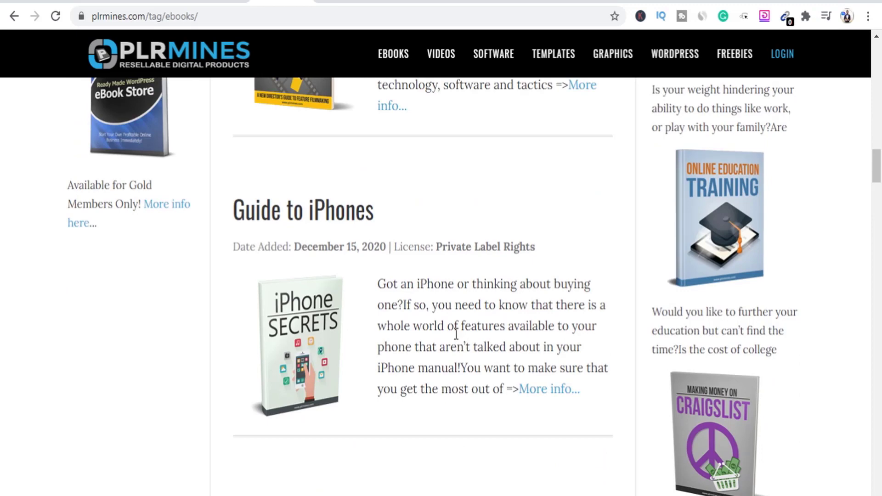
{"action": "scroll", "coordinate": [455, 331], "scroll_direction": "down", "scroll_amount": 3}
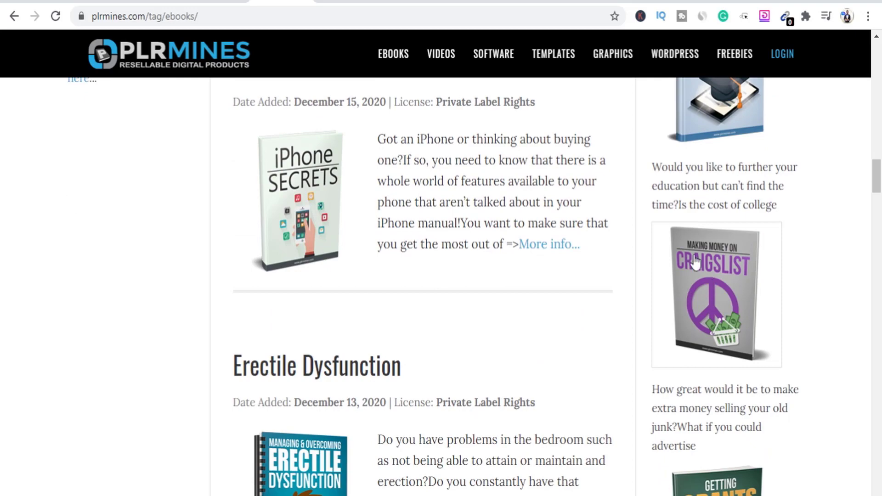
{"action": "scroll", "coordinate": [437, 227], "scroll_direction": "down", "scroll_amount": 5}
{"action": "scroll", "coordinate": [437, 234], "scroll_direction": "up", "scroll_amount": 17}
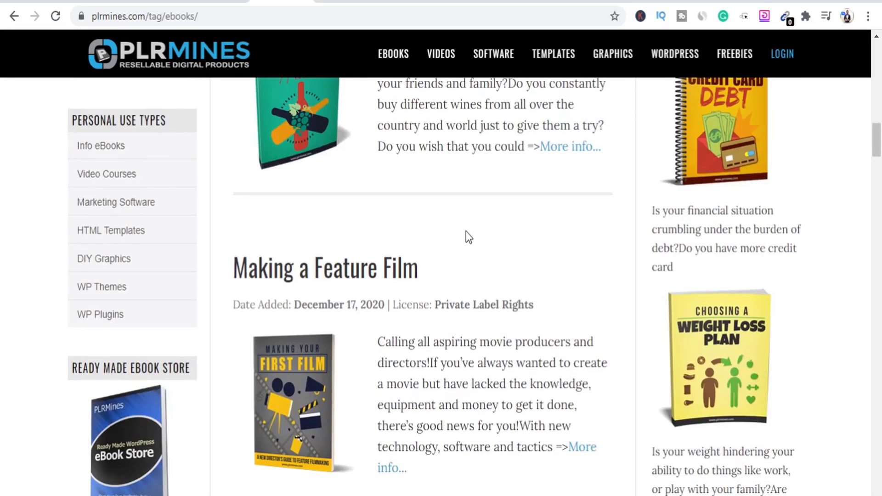
{"action": "scroll", "coordinate": [468, 230], "scroll_direction": "up", "scroll_amount": 2}
{"action": "scroll", "coordinate": [473, 231], "scroll_direction": "down", "scroll_amount": 2}
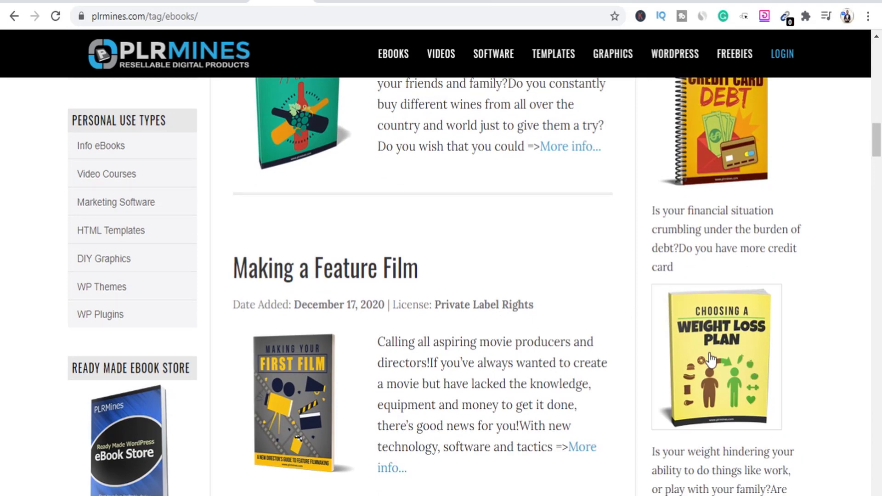
{"action": "scroll", "coordinate": [710, 360], "scroll_direction": "down", "scroll_amount": 5}
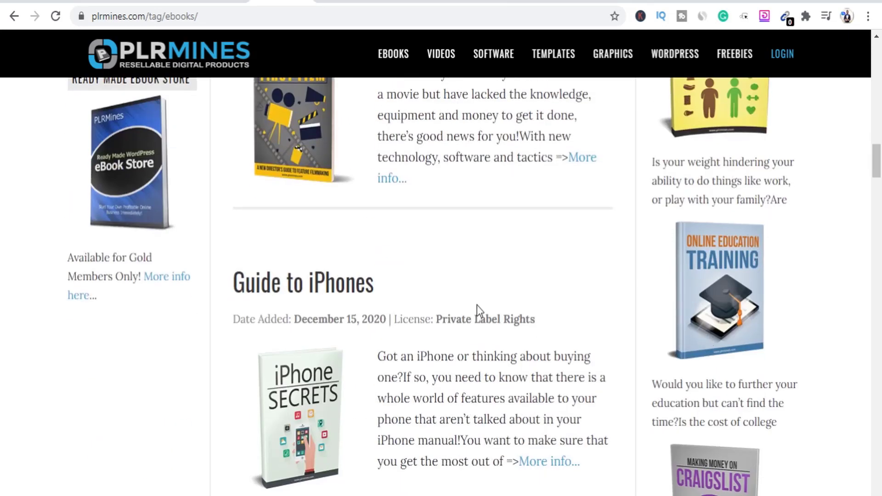
{"action": "scroll", "coordinate": [537, 308], "scroll_direction": "up", "scroll_amount": 8}
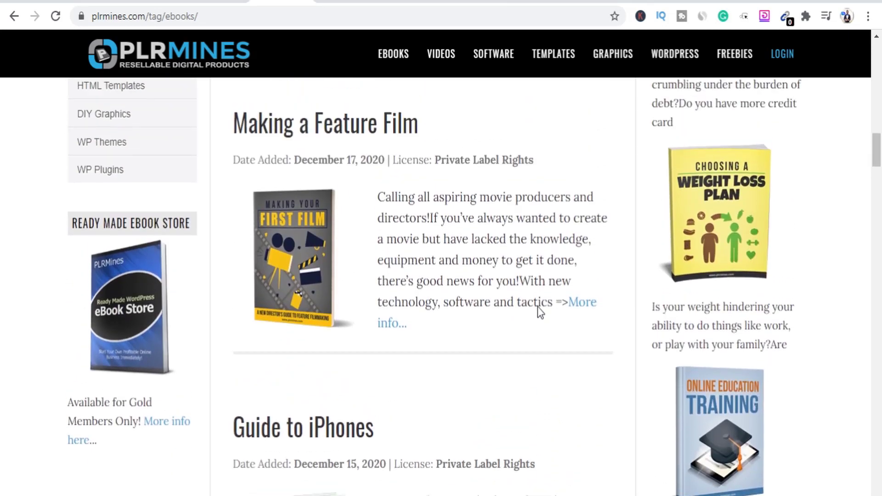
{"action": "scroll", "coordinate": [535, 294], "scroll_direction": "up", "scroll_amount": 5}
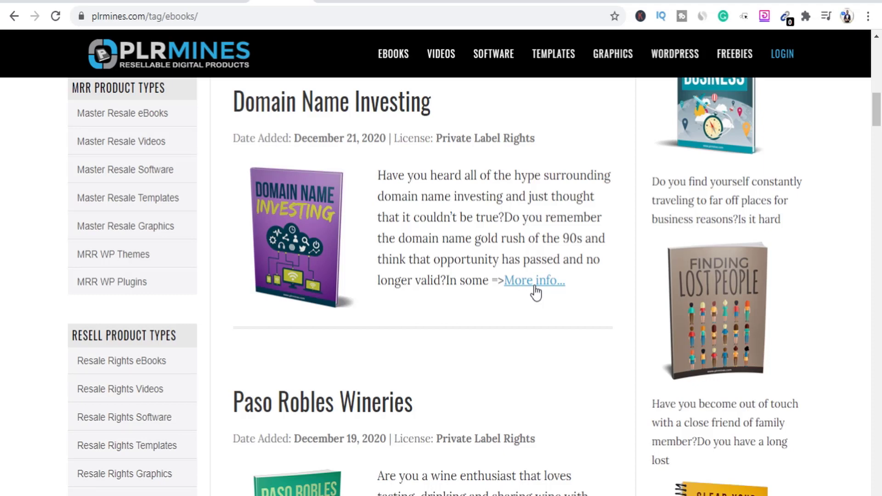
{"action": "scroll", "coordinate": [375, 385], "scroll_direction": "down", "scroll_amount": 5}
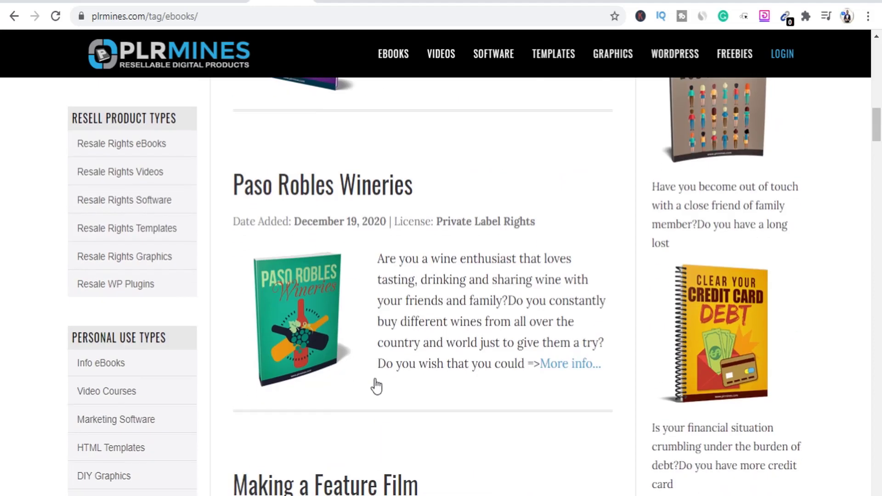
{"action": "scroll", "coordinate": [666, 253], "scroll_direction": "down", "scroll_amount": 3}
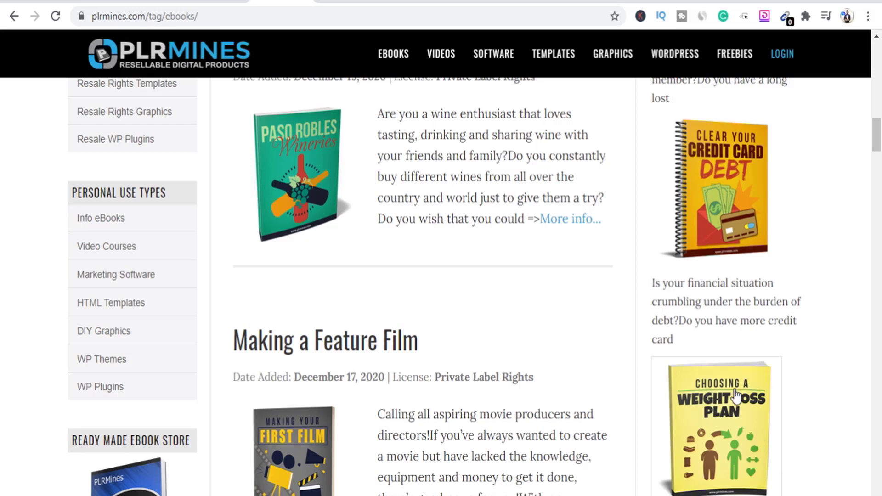
- Open the ebook Choosing a Weight Loss Plan and examine its description, price, license and purchase options
{"action": "left_click", "coordinate": [735, 393]}
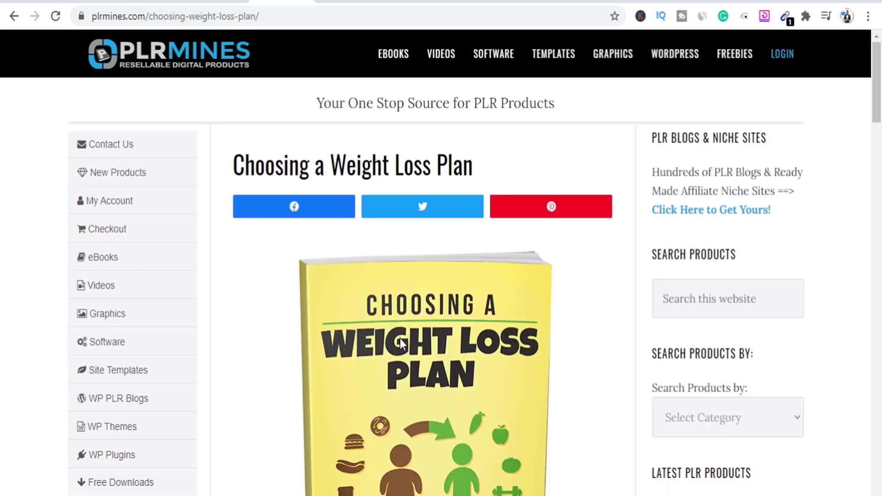
{"action": "scroll", "coordinate": [400, 342], "scroll_direction": "down", "scroll_amount": 15}
{"action": "scroll", "coordinate": [400, 339], "scroll_direction": "down", "scroll_amount": 10}
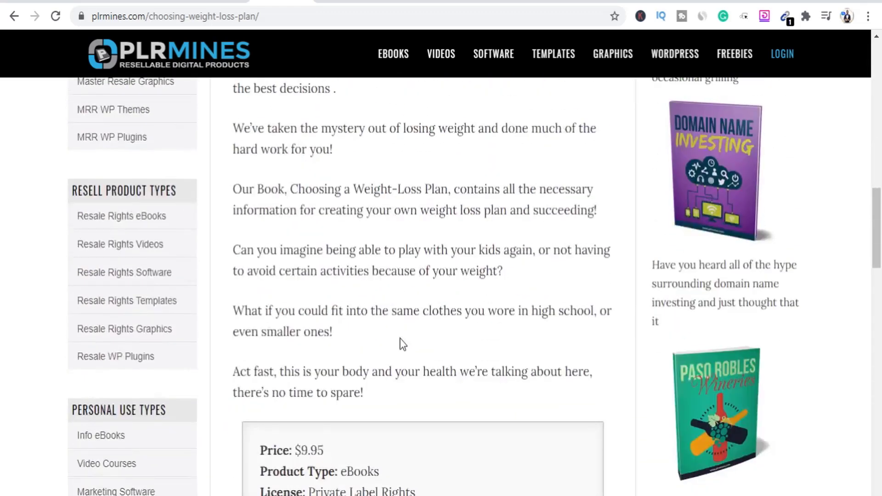
{"action": "scroll", "coordinate": [399, 338], "scroll_direction": "up", "scroll_amount": 5}
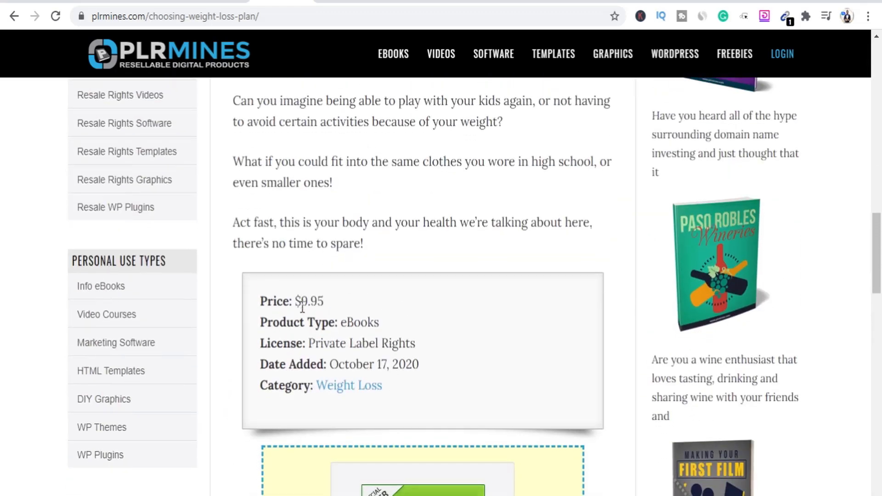
{"action": "scroll", "coordinate": [315, 228], "scroll_direction": "down", "scroll_amount": 6}
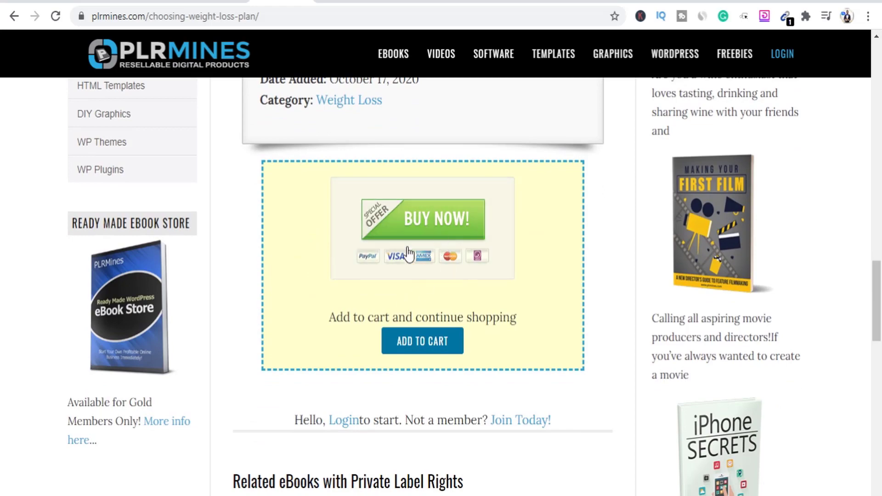
{"action": "scroll", "coordinate": [428, 450], "scroll_direction": "up", "scroll_amount": 15}
{"action": "scroll", "coordinate": [369, 428], "scroll_direction": "up", "scroll_amount": 8}
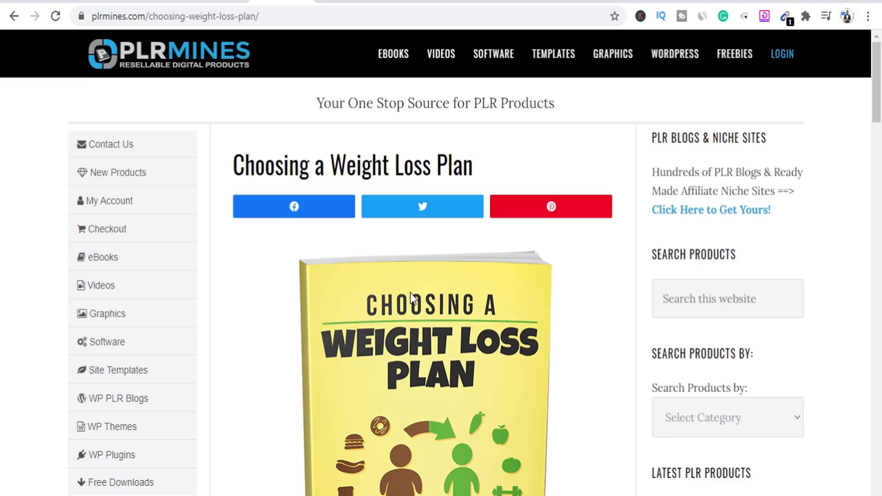
- Open idplr.com in a new browser tab as another source of PLR products
{"action": "left_click", "coordinate": [760, 4]}
{"action": "type", "text": "idplr"}
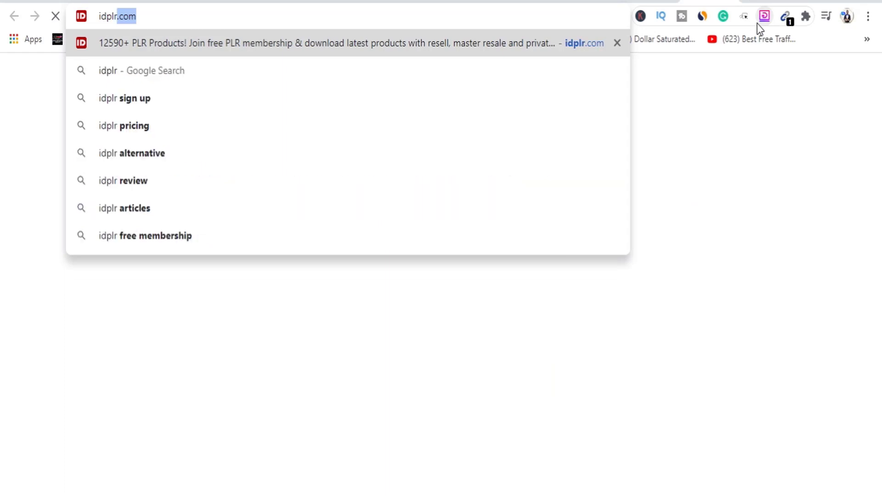
{"action": "key", "text": "Return"}
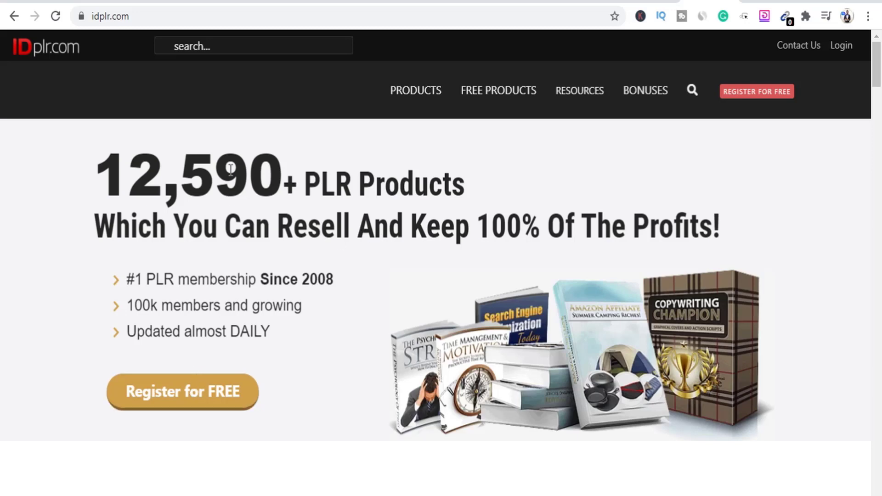
- Return to the CPAGrip locker editor, adjust how many offers FACEBOOK LOCKER shows, save the locker and close the editor
{"action": "left_click", "coordinate": [260, 2]}
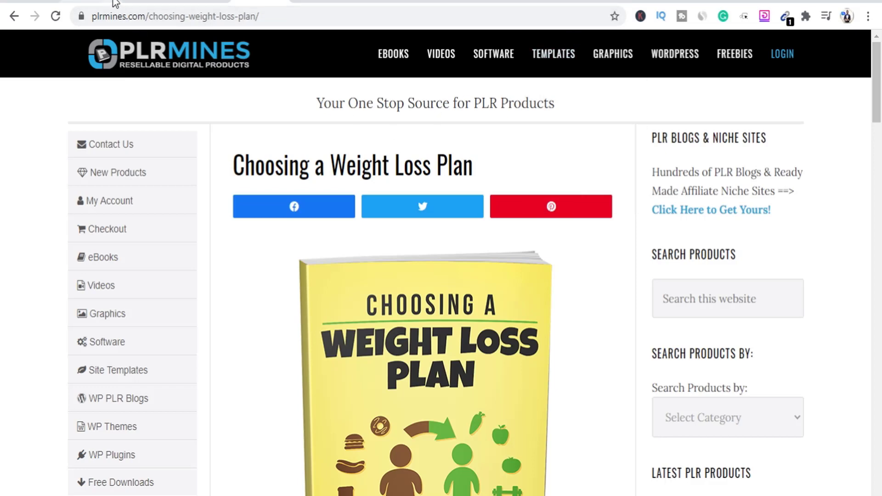
{"action": "key", "text": "ctrl+Tab"}
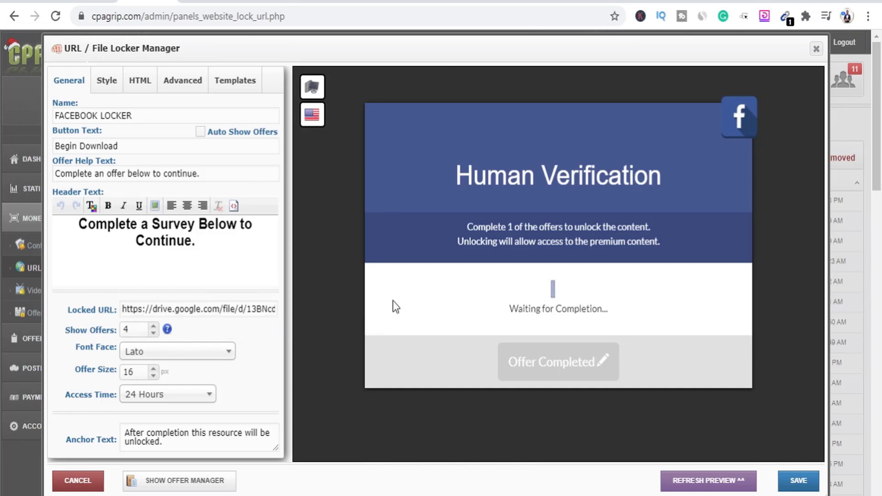
{"action": "triple_click", "coordinate": [150, 334]}
{"action": "left_click", "coordinate": [149, 326]}
{"action": "left_click", "coordinate": [150, 326]}
{"action": "left_click", "coordinate": [150, 326]}
{"action": "left_click", "coordinate": [149, 333]}
{"action": "left_click", "coordinate": [150, 333]}
{"action": "left_click", "coordinate": [150, 326]}
{"action": "left_click", "coordinate": [797, 479]}
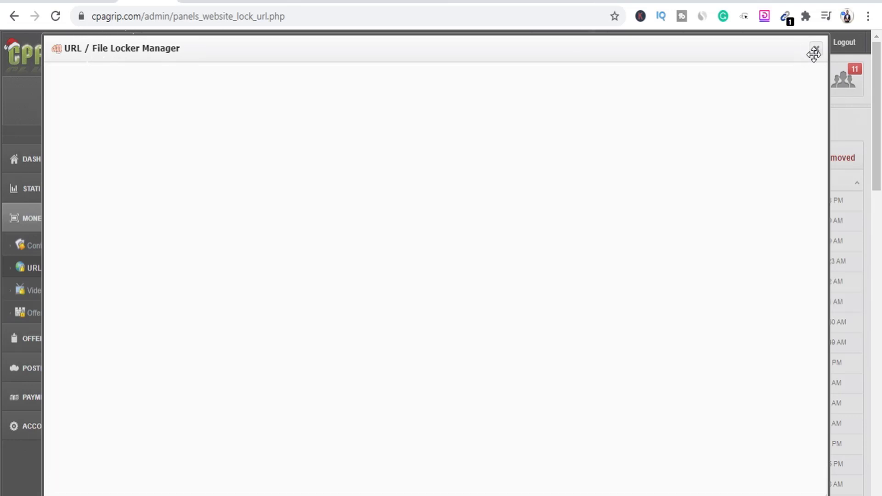
{"action": "left_click", "coordinate": [814, 49]}
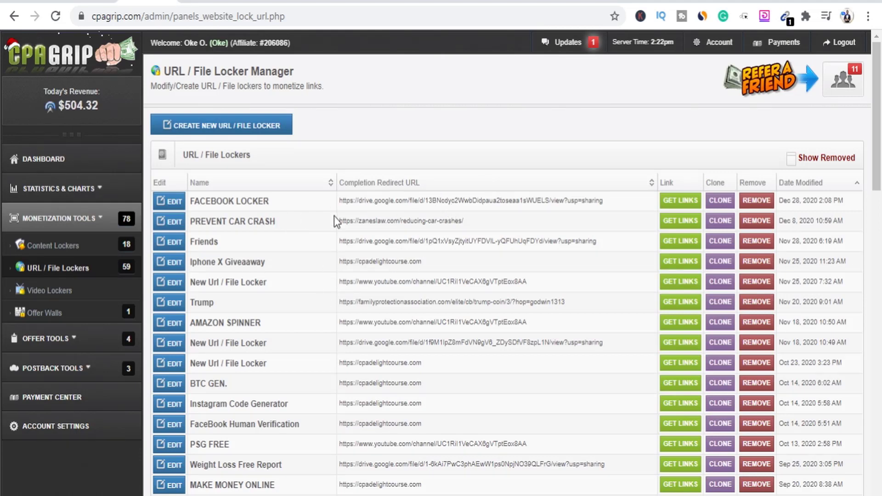
- Copy the FACEBOOK LOCKER link with optimumfiles.com as its domain, and switch to Mailchimp
{"action": "left_click", "coordinate": [674, 209]}
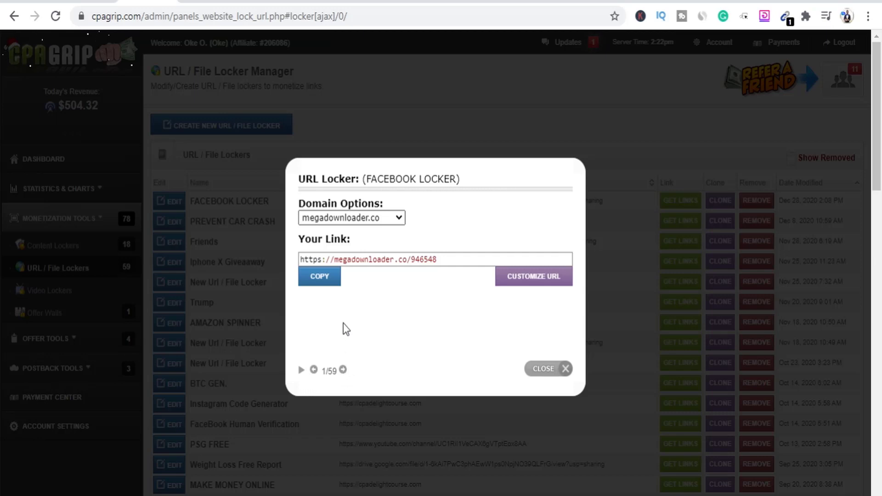
{"action": "key", "text": "Down"}
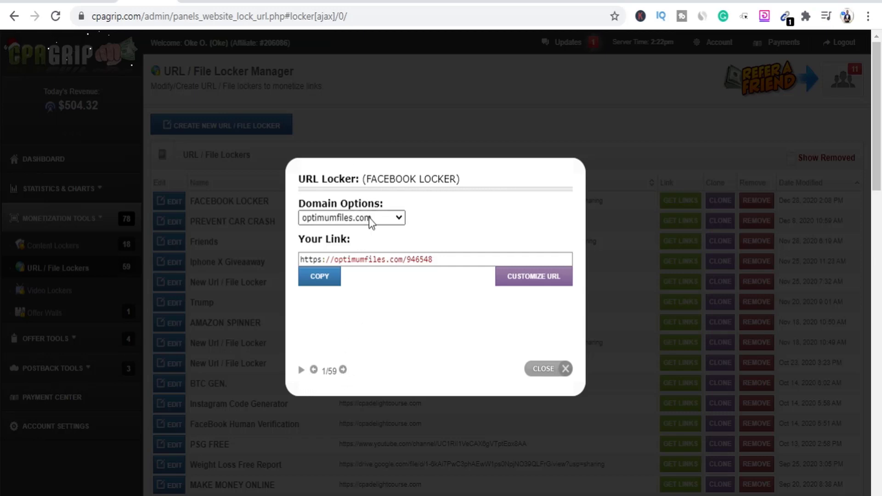
{"action": "left_click", "coordinate": [335, 278]}
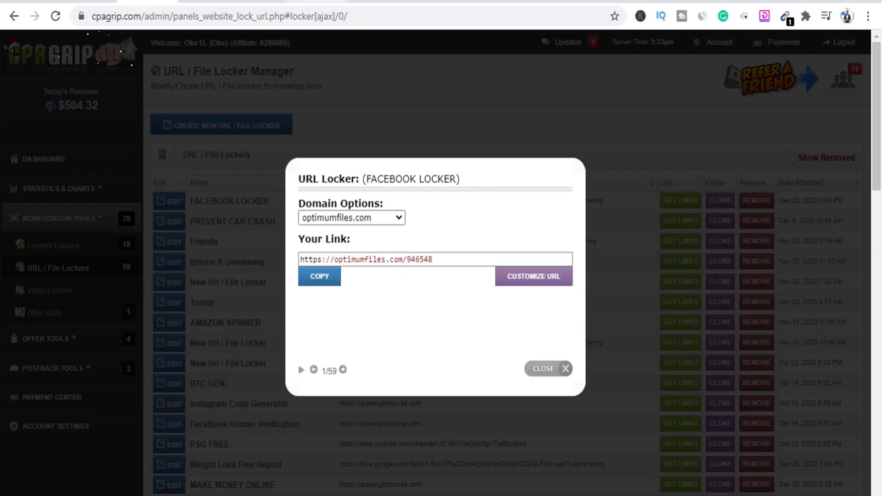
{"action": "key", "text": "ctrl+Tab"}
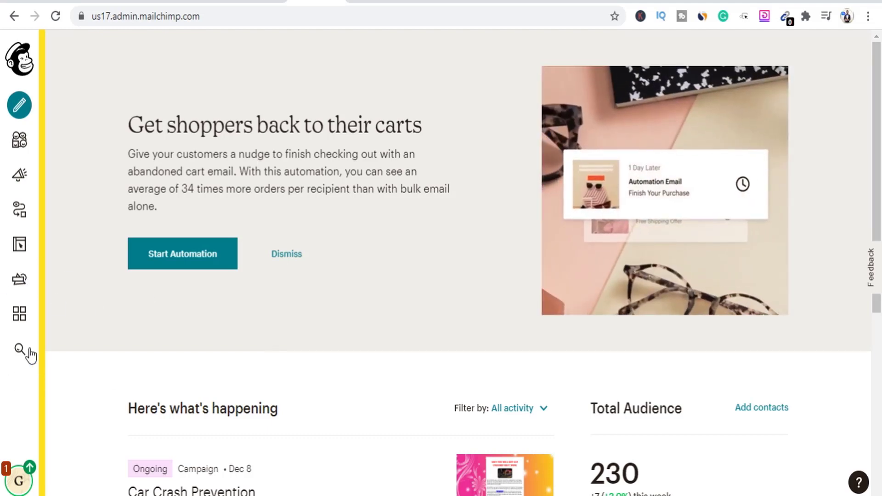
- Start creating a new campaign in Mailchimp and choose Landing page as its type
{"action": "left_click", "coordinate": [2, 114]}
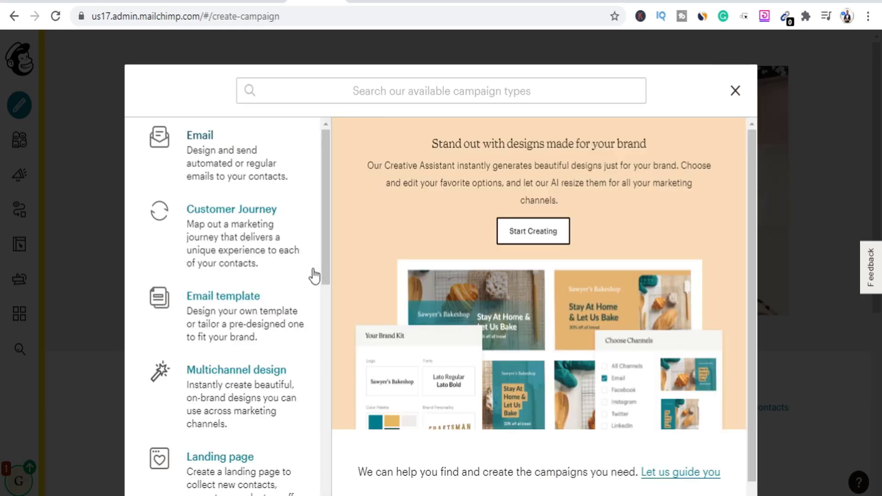
{"action": "scroll", "coordinate": [331, 274], "scroll_direction": "down", "scroll_amount": 1}
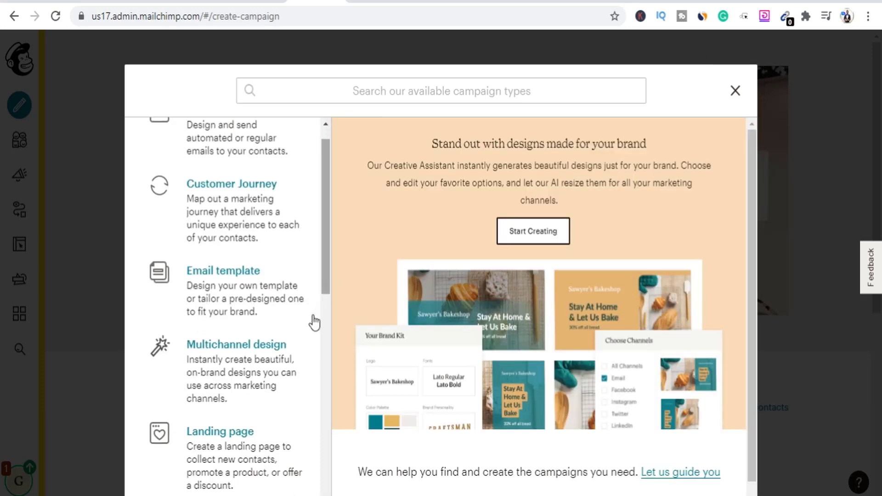
{"action": "scroll", "coordinate": [294, 340], "scroll_direction": "down", "scroll_amount": 3}
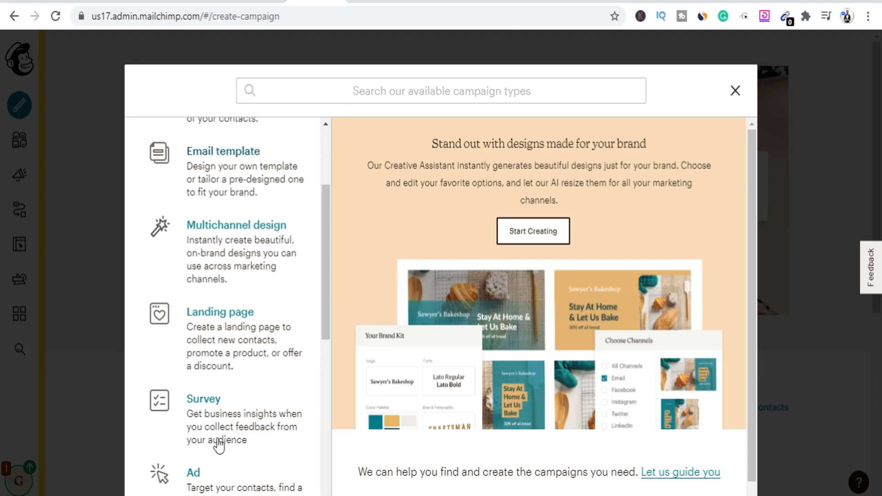
{"action": "left_click", "coordinate": [219, 324]}
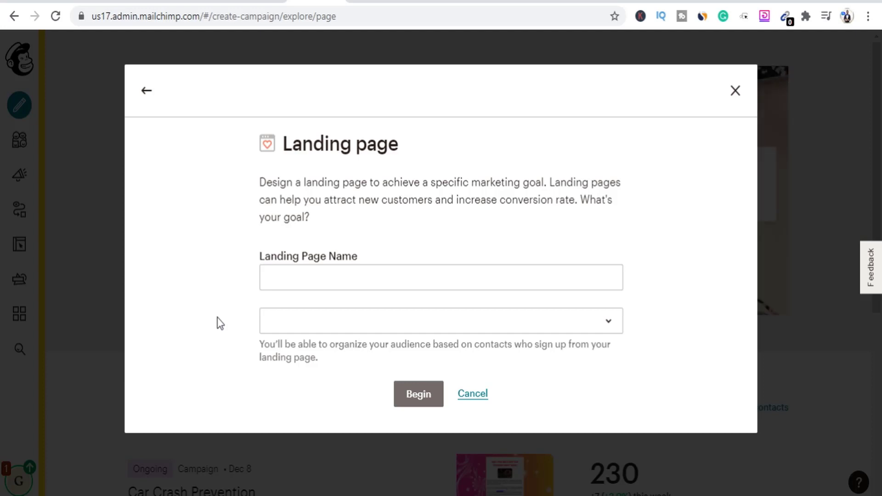
- Name the landing page Earn-Money-Delight, review its audience choice and begin building the page
{"action": "left_click", "coordinate": [317, 276]}
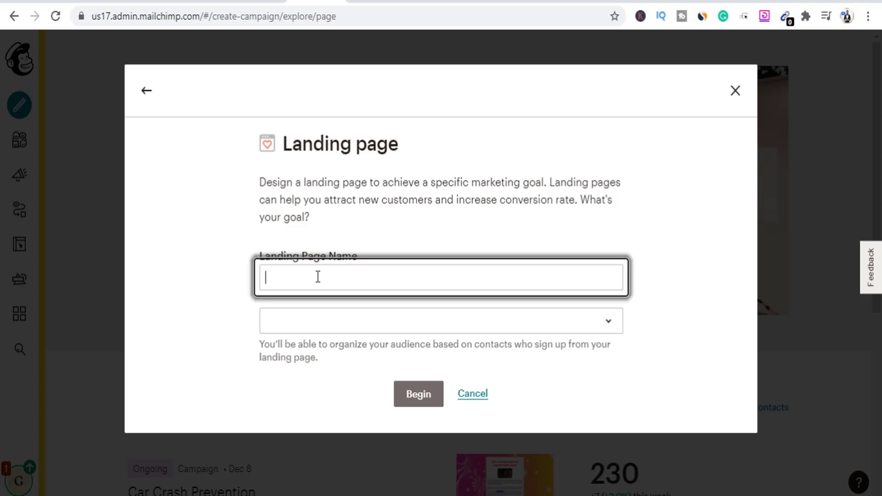
{"action": "key", "text": "Down"}
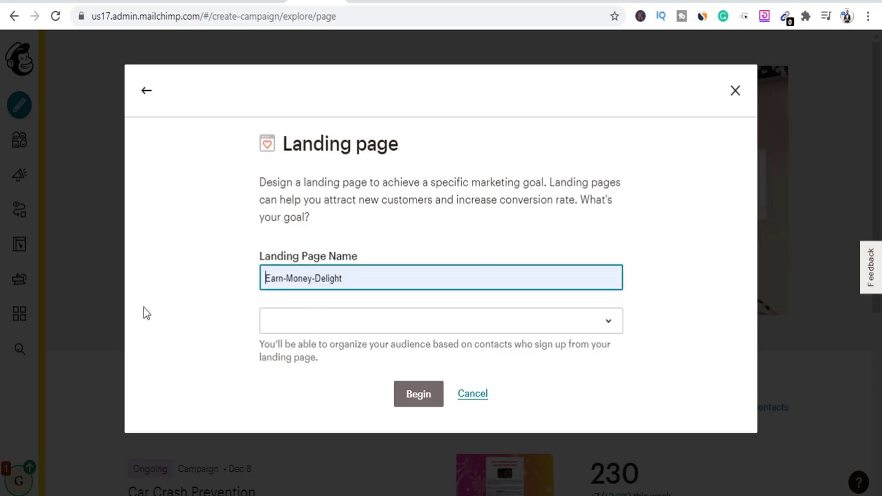
{"action": "key", "text": "Return"}
{"action": "left_click", "coordinate": [321, 321]}
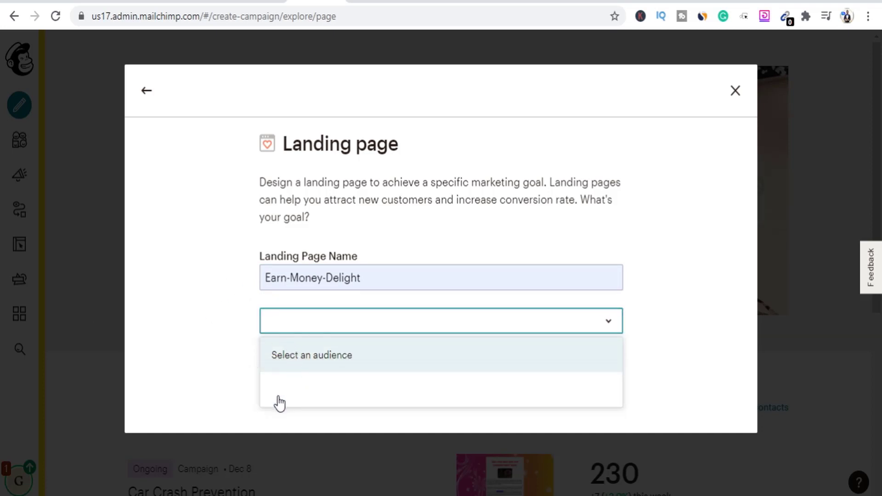
{"action": "left_click", "coordinate": [175, 374]}
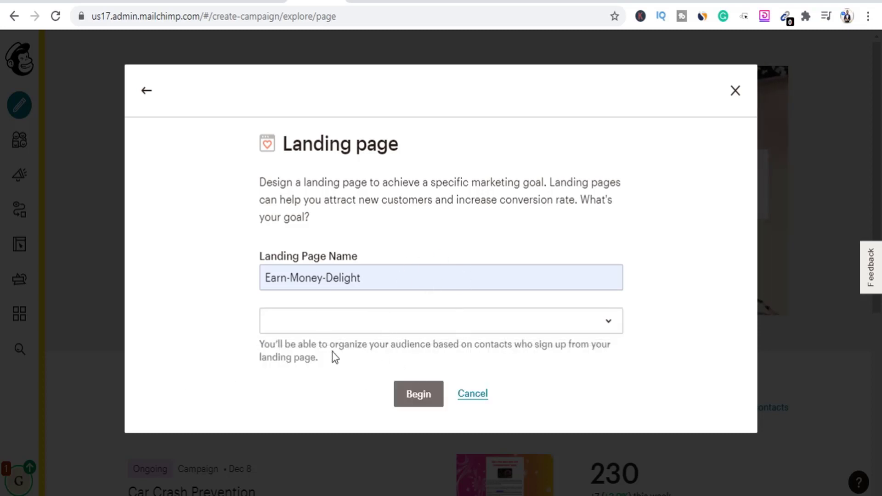
{"action": "left_click", "coordinate": [417, 395]}
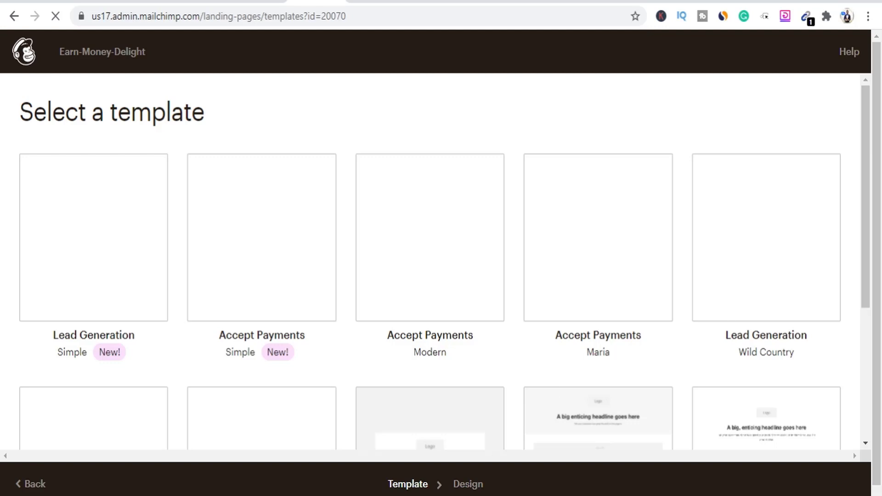
- Delete the logo block and the email signup form block from the landing page template
{"action": "scroll", "coordinate": [345, 266], "scroll_direction": "down", "scroll_amount": 5}
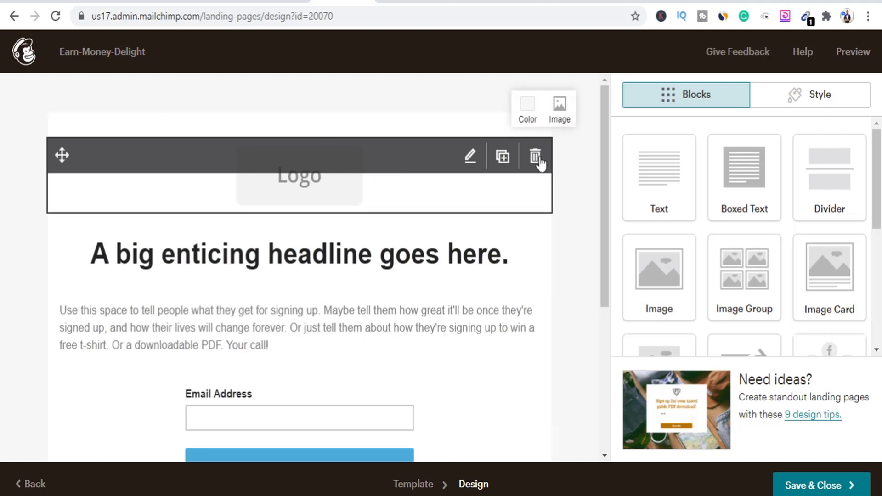
{"action": "left_click", "coordinate": [535, 157]}
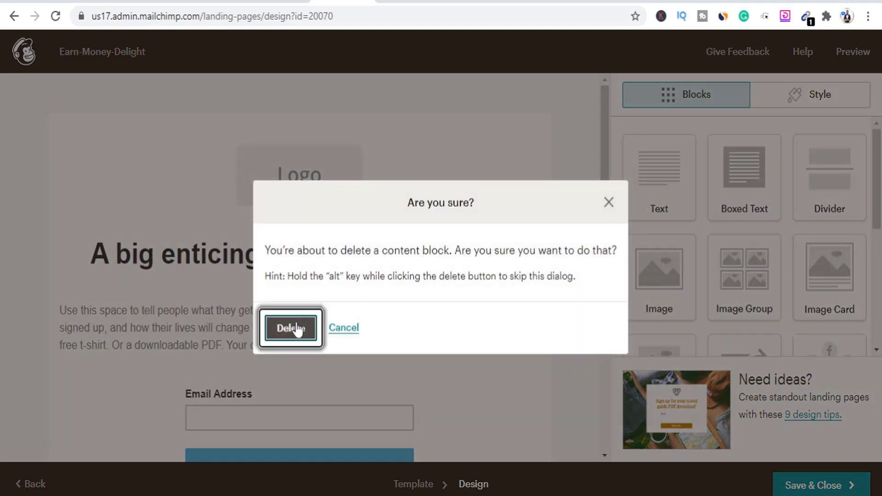
{"action": "left_click", "coordinate": [296, 328]}
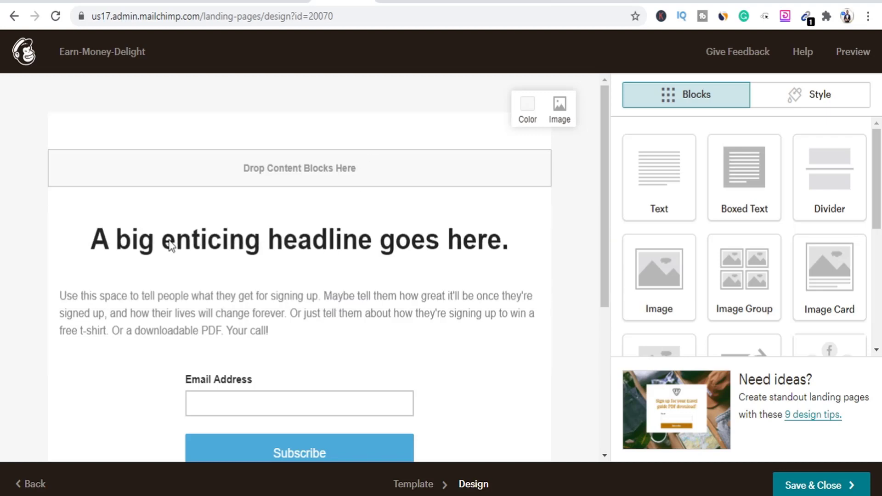
{"action": "scroll", "coordinate": [205, 396], "scroll_direction": "down", "scroll_amount": 5}
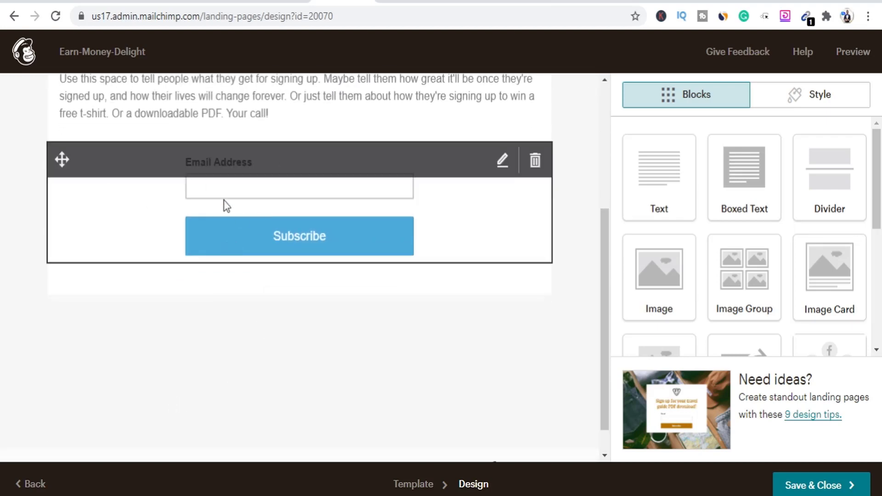
{"action": "mouse_move", "coordinate": [528, 178]}
{"action": "left_click", "coordinate": [535, 162]}
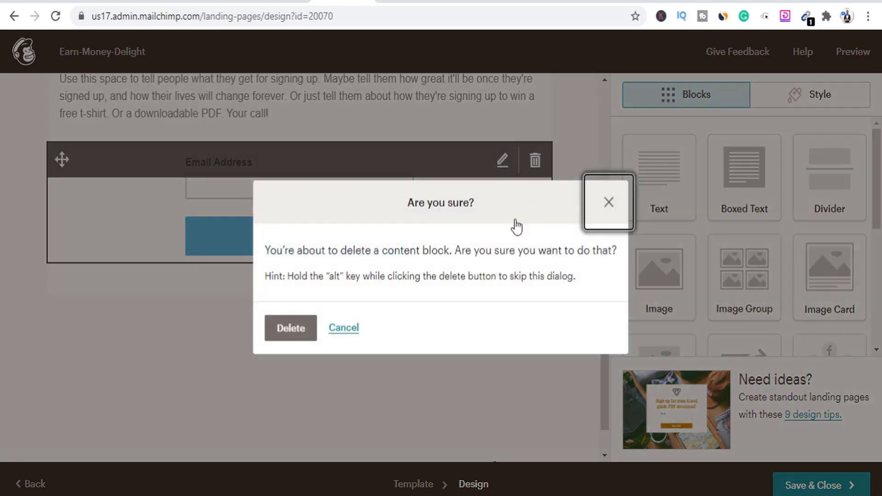
{"action": "left_click", "coordinate": [291, 328]}
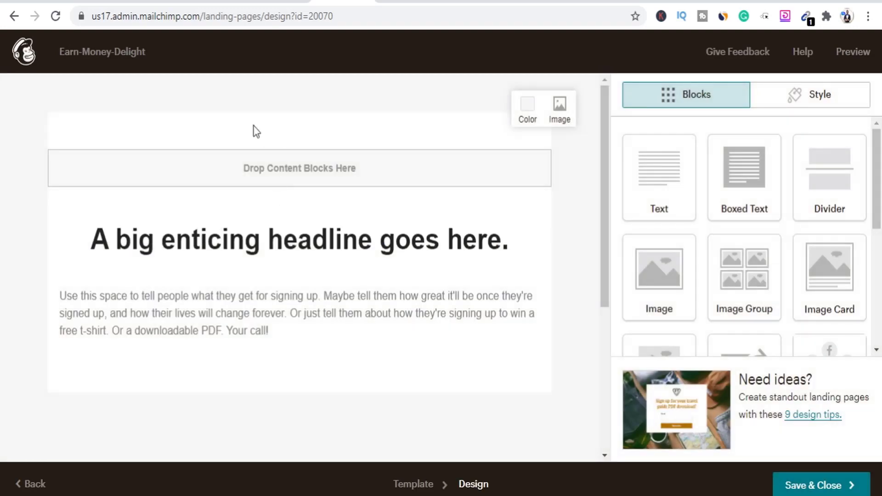
- Open the placeholder headline for editing and copy the title The Secret To Losing Weight from the pritikin.com article
{"action": "mouse_move", "coordinate": [450, 272]}
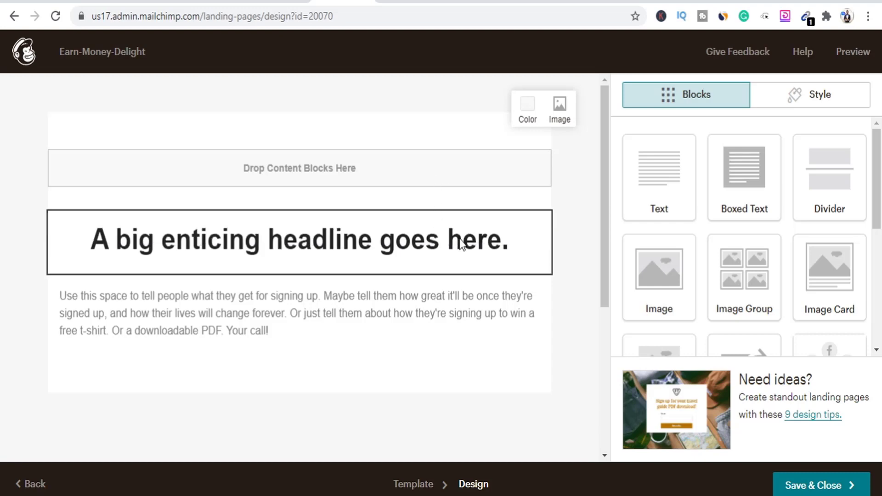
{"action": "left_click", "coordinate": [509, 253]}
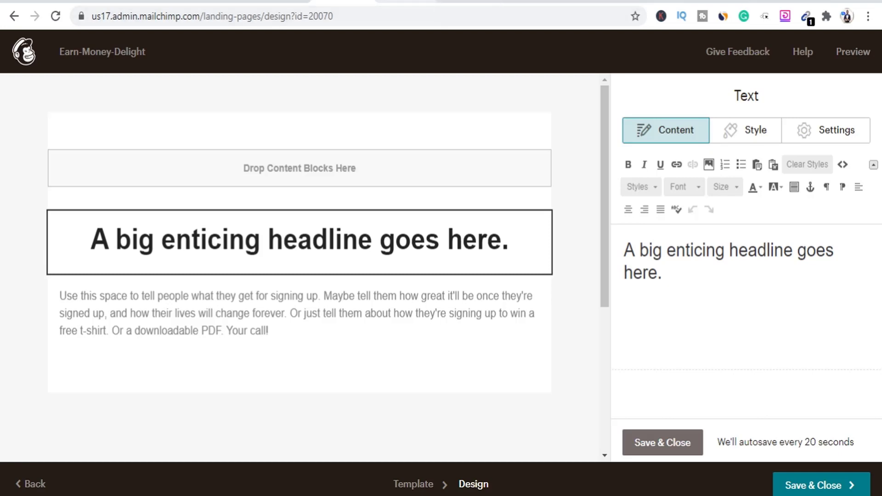
{"action": "left_click", "coordinate": [404, 2]}
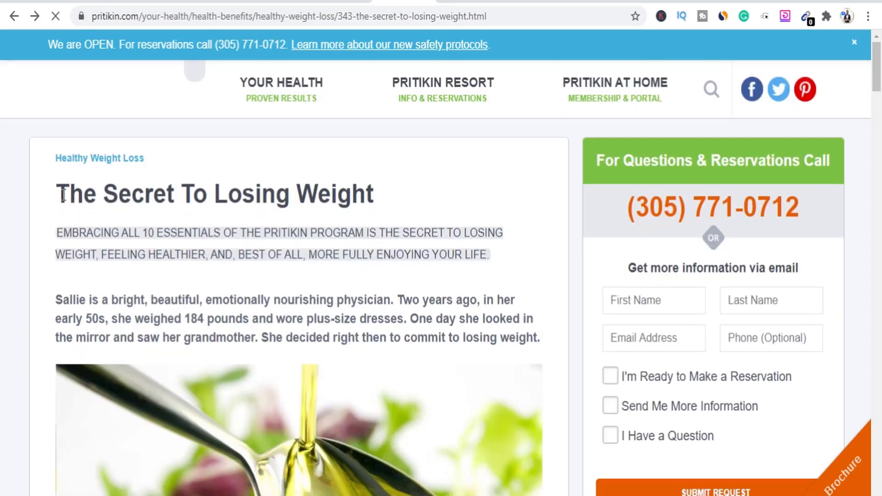
{"action": "left_click_drag", "start_coordinate": [209, 193], "coordinate": [384, 193]}
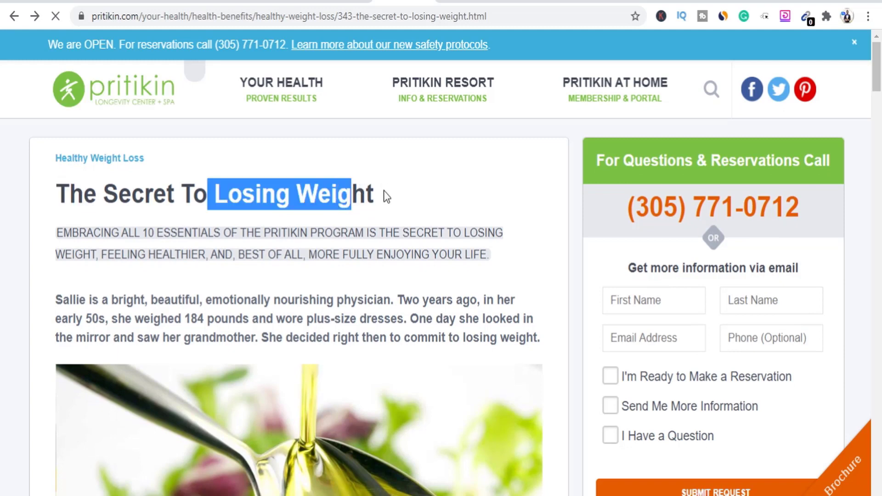
{"action": "left_click", "coordinate": [52, 198], "text": "shift"}
{"action": "key", "text": "ctrl+c"}
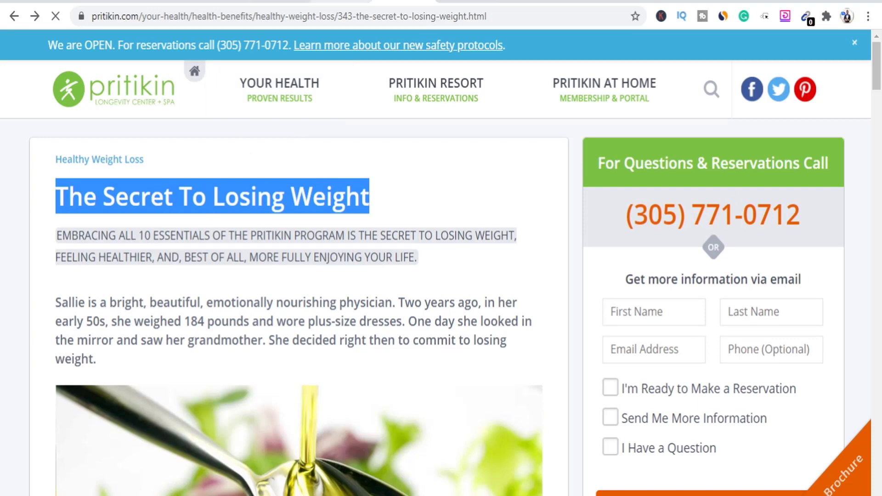
- Replace the landing page's placeholder headline with The Secret To Losing Weight and colour it blue
{"action": "left_click", "coordinate": [336, 4]}
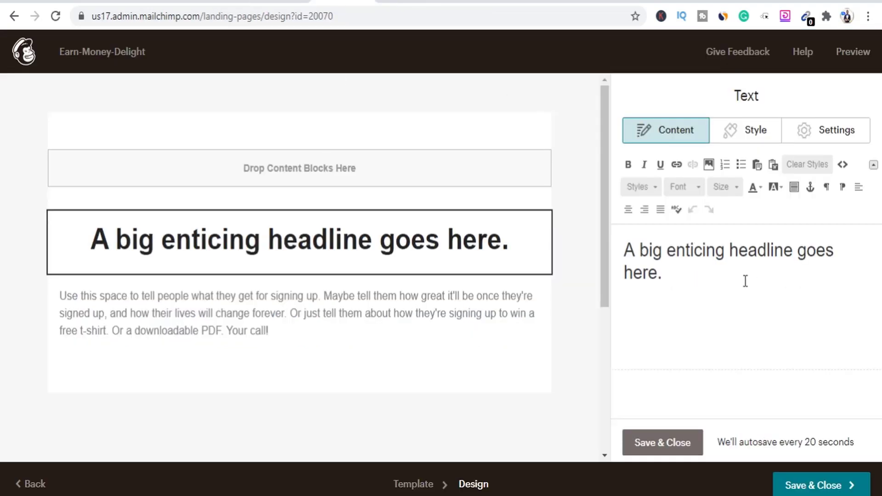
{"action": "key", "text": "ctrl+a"}
{"action": "key", "text": "BackSpace"}
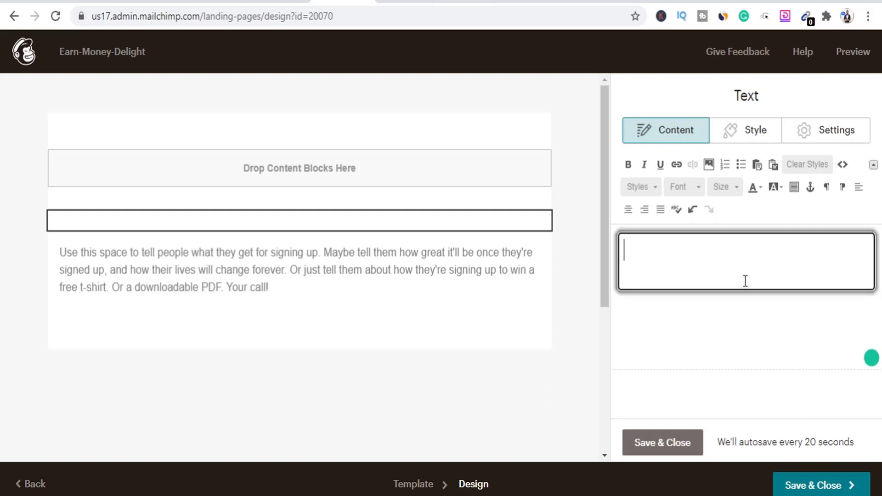
{"action": "key", "text": "ctrl+v"}
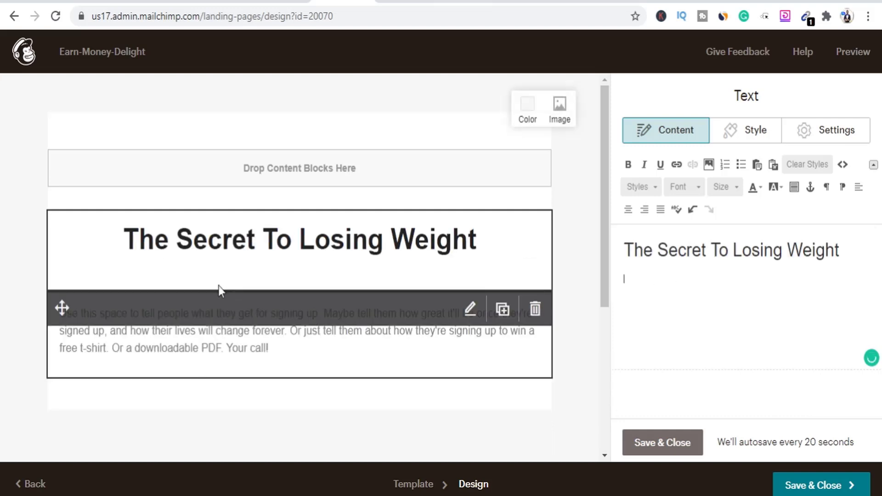
{"action": "left_click_drag", "start_coordinate": [623, 278], "coordinate": [839, 252]}
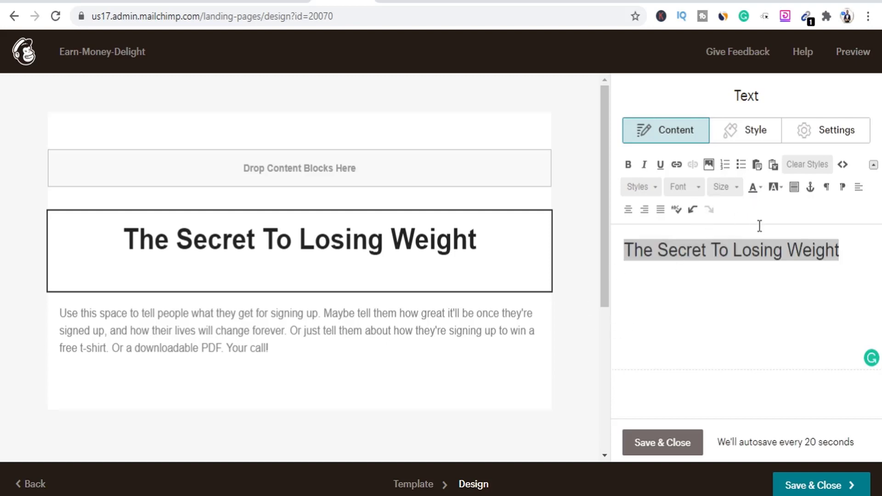
{"action": "left_click", "coordinate": [753, 187]}
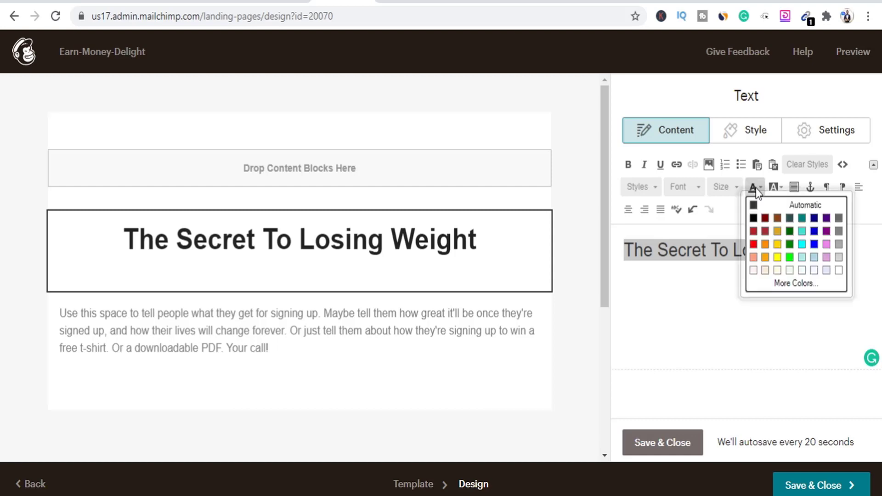
{"action": "left_click", "coordinate": [815, 232]}
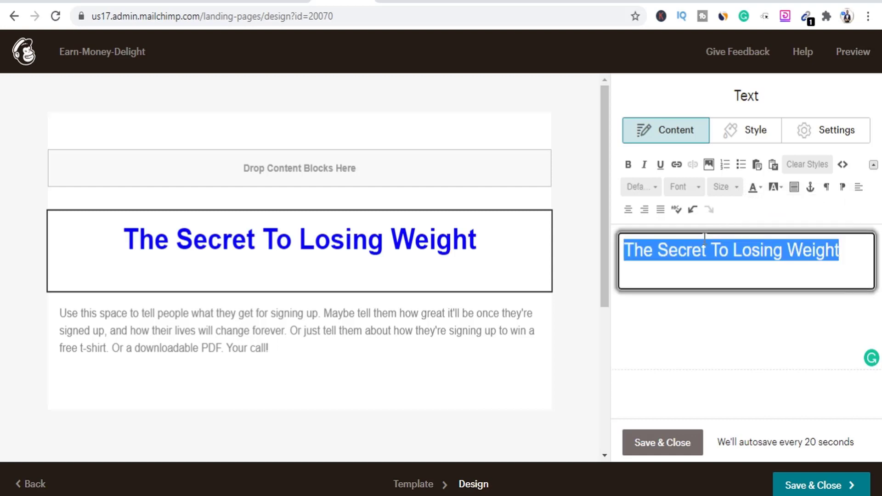
- Open the text block below the headline for editing and copy the bold opening paragraph of the pritikin.com article
{"action": "mouse_move", "coordinate": [419, 330]}
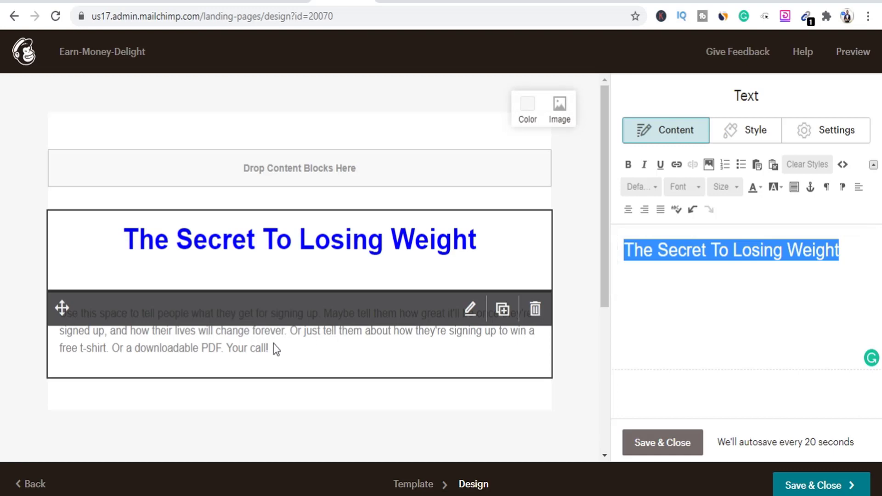
{"action": "left_click", "coordinate": [472, 312]}
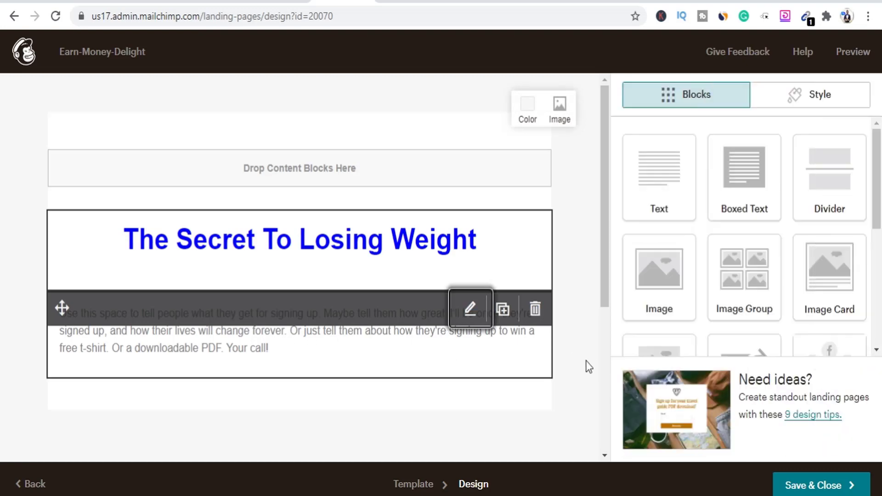
{"action": "left_click", "coordinate": [461, 331]}
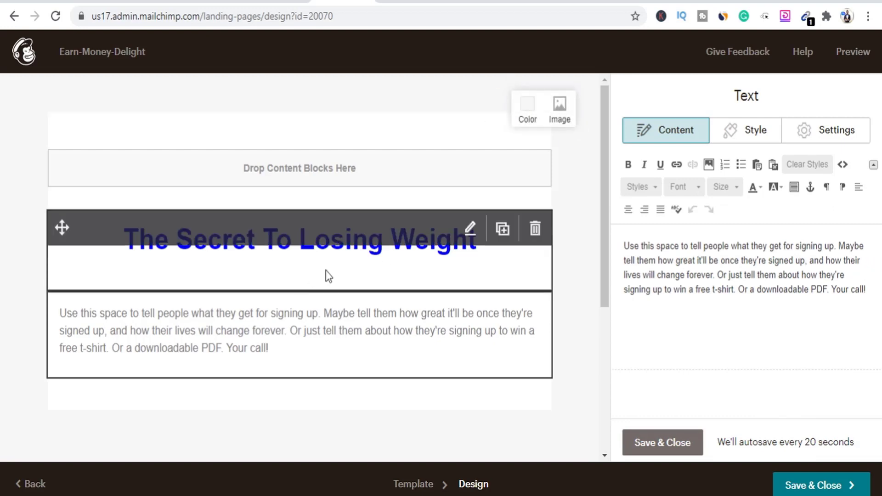
{"action": "left_click", "coordinate": [404, 1]}
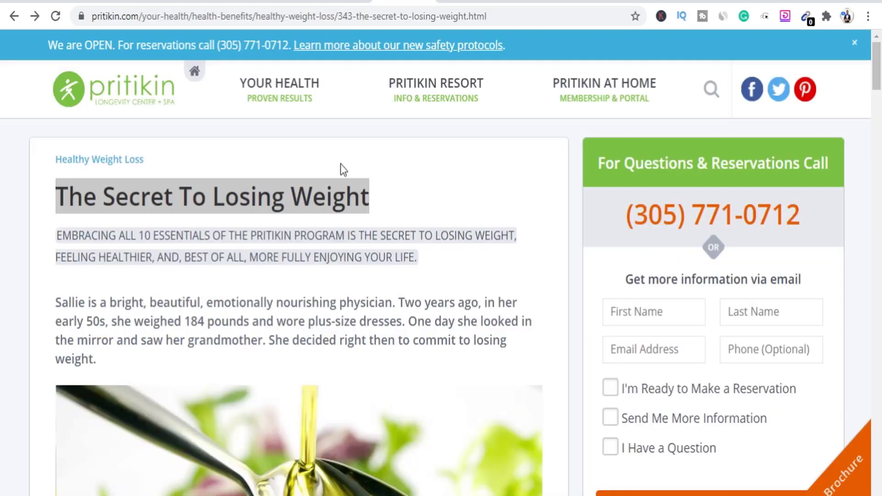
{"action": "left_click_drag", "start_coordinate": [56, 302], "coordinate": [118, 360]}
{"action": "key", "text": "ctrl+c"}
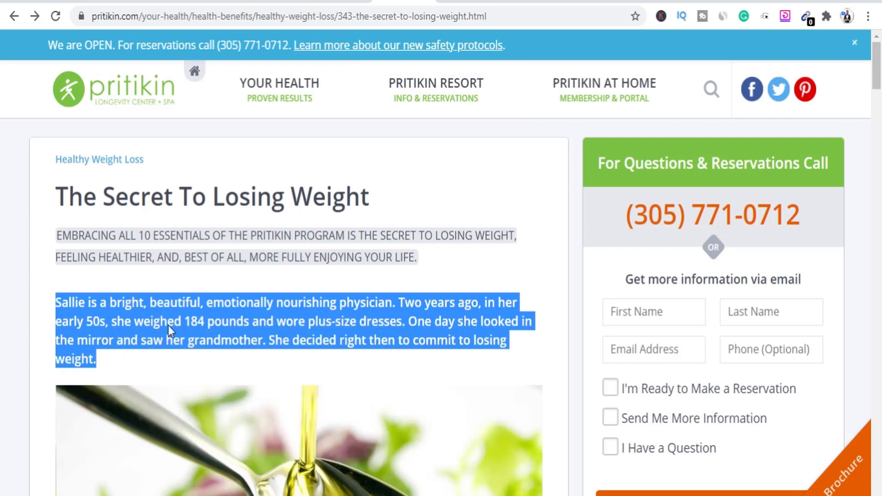
- Replace the placeholder text below the headline with the copied opening paragraph of the pritikin.com article
{"action": "left_click", "coordinate": [337, 3]}
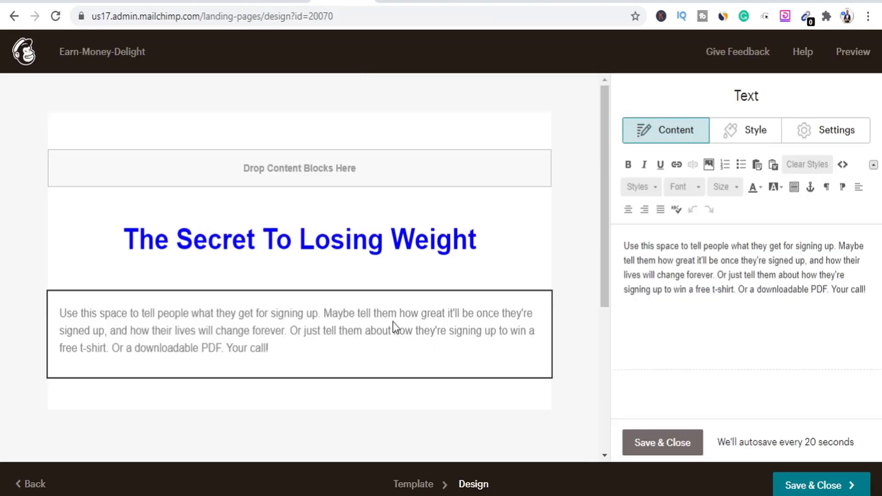
{"action": "triple_click", "coordinate": [737, 264]}
{"action": "key", "text": "ctrl+v"}
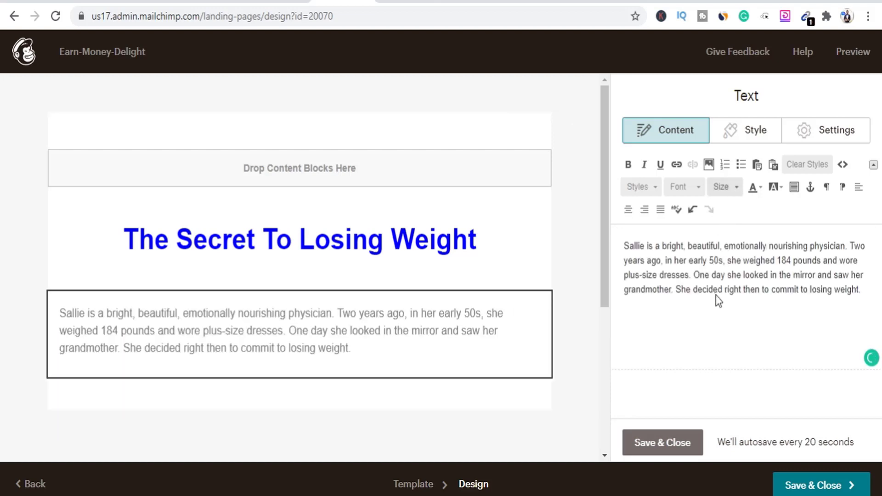
- Try to set the font size of the pasted paragraph to 24
{"action": "left_click", "coordinate": [733, 195]}
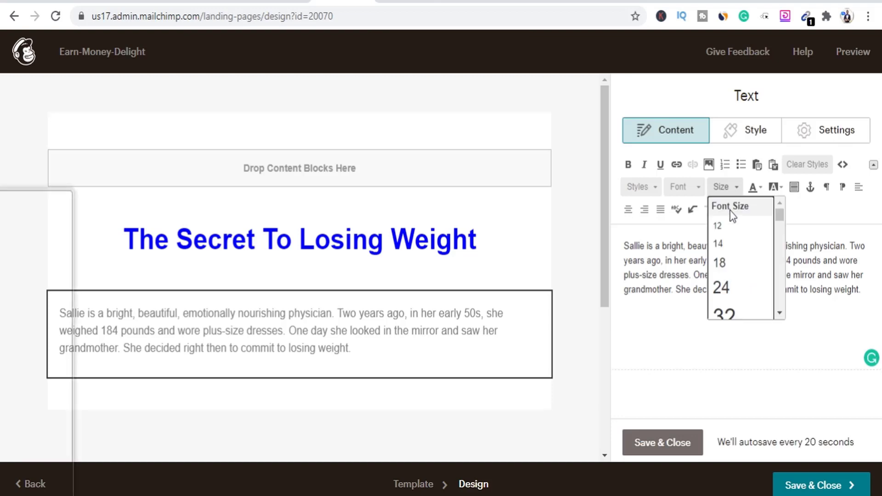
{"action": "left_click", "coordinate": [724, 287]}
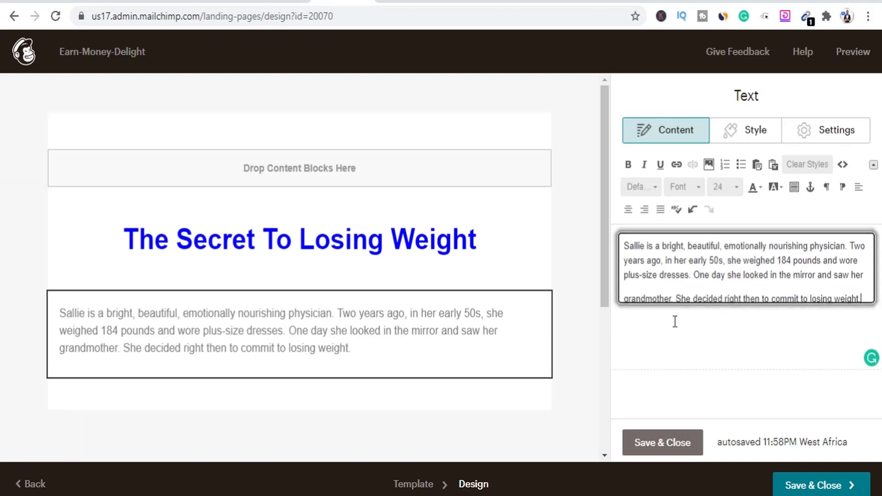
{"action": "double_click", "coordinate": [683, 298]}
{"action": "left_click", "coordinate": [344, 366]}
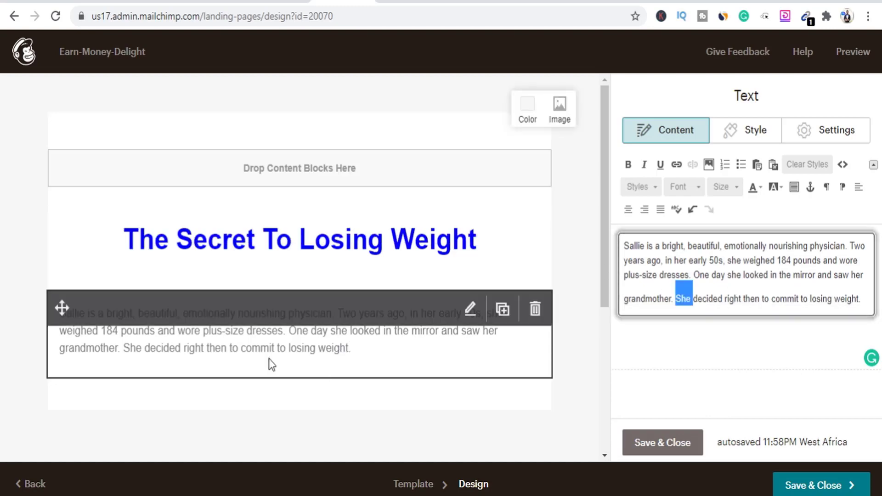
{"action": "key", "text": "ctrl+Tab"}
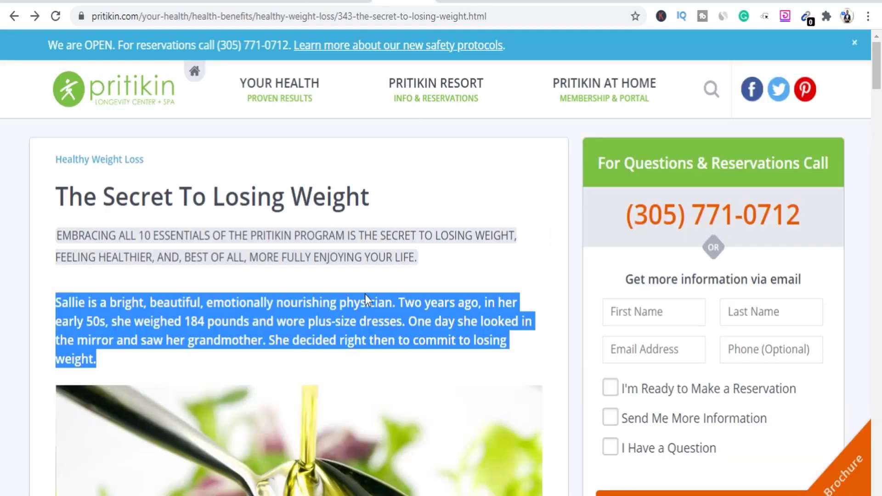
{"action": "scroll", "coordinate": [364, 294], "scroll_direction": "down", "scroll_amount": 5}
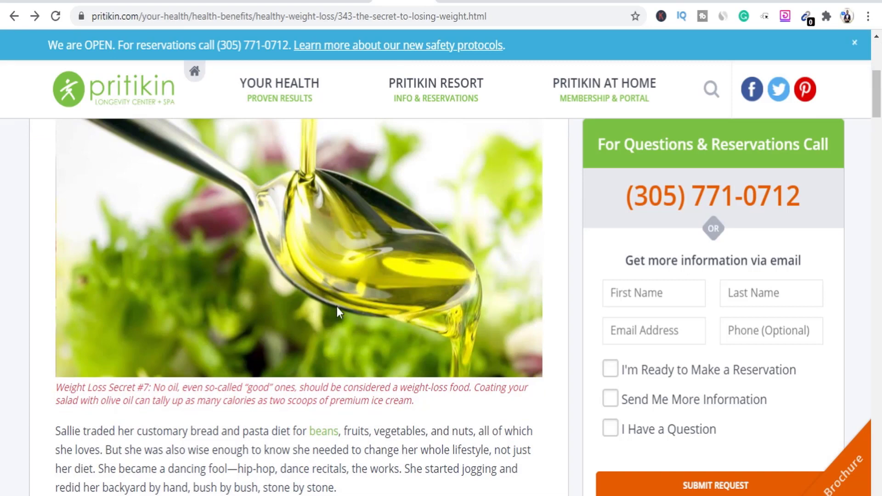
{"action": "scroll", "coordinate": [350, 232], "scroll_direction": "up", "scroll_amount": 1}
{"action": "left_click", "coordinate": [342, 2]}
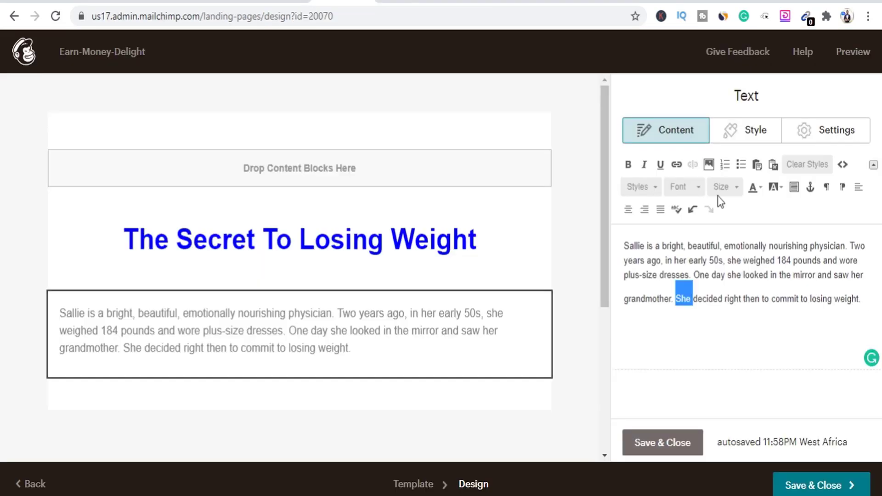
{"action": "left_click", "coordinate": [568, 283]}
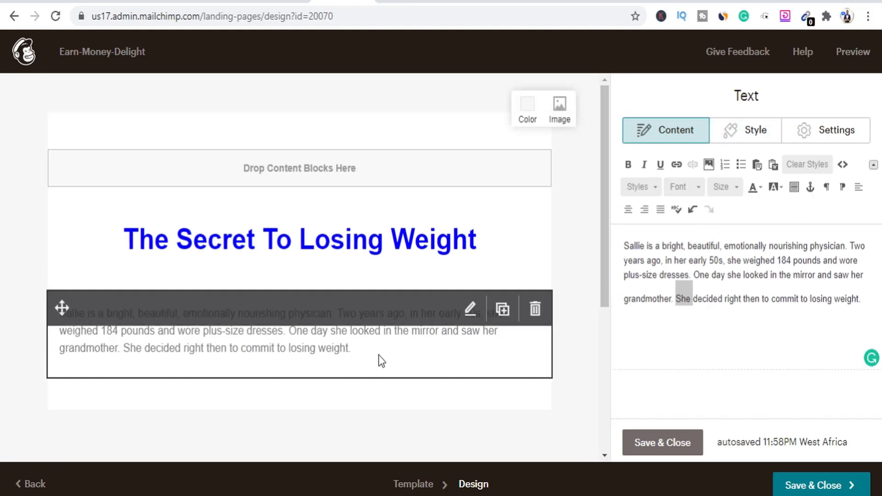
{"action": "scroll", "coordinate": [602, 270], "scroll_direction": "down", "scroll_amount": 4}
{"action": "scroll", "coordinate": [454, 341], "scroll_direction": "up", "scroll_amount": 4}
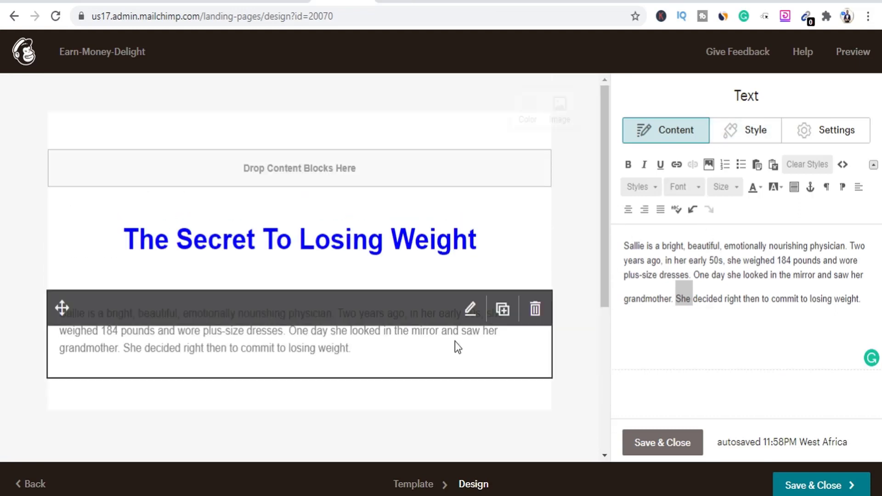
- Copy the two pritikin.com article paragraphs between the olive oil picture and the Lifestyle reboot heading
{"action": "left_click", "coordinate": [404, 2]}
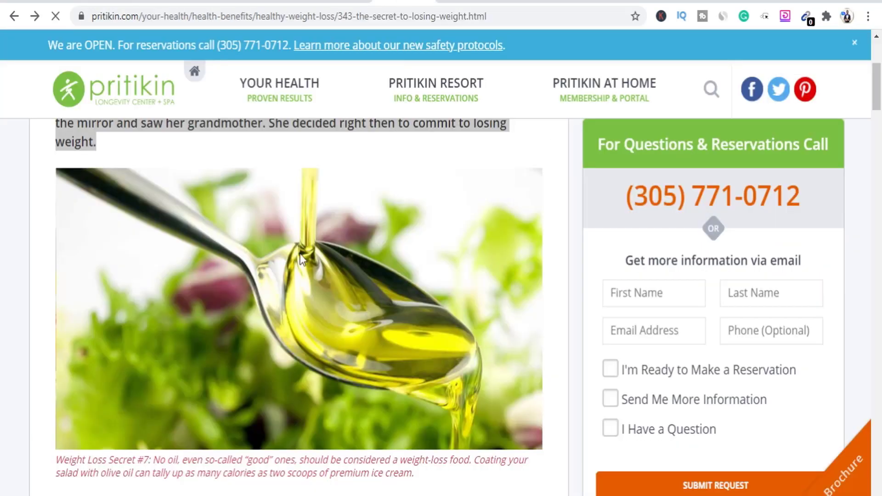
{"action": "scroll", "coordinate": [244, 327], "scroll_direction": "down", "scroll_amount": 3}
{"action": "scroll", "coordinate": [244, 327], "scroll_direction": "down", "scroll_amount": 4}
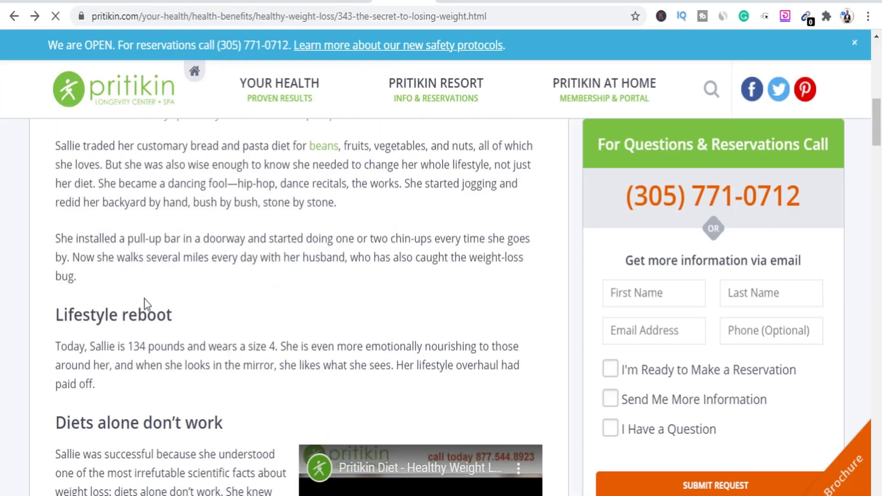
{"action": "scroll", "coordinate": [84, 240], "scroll_direction": "up", "scroll_amount": 1}
{"action": "left_click_drag", "start_coordinate": [55, 214], "coordinate": [109, 361]}
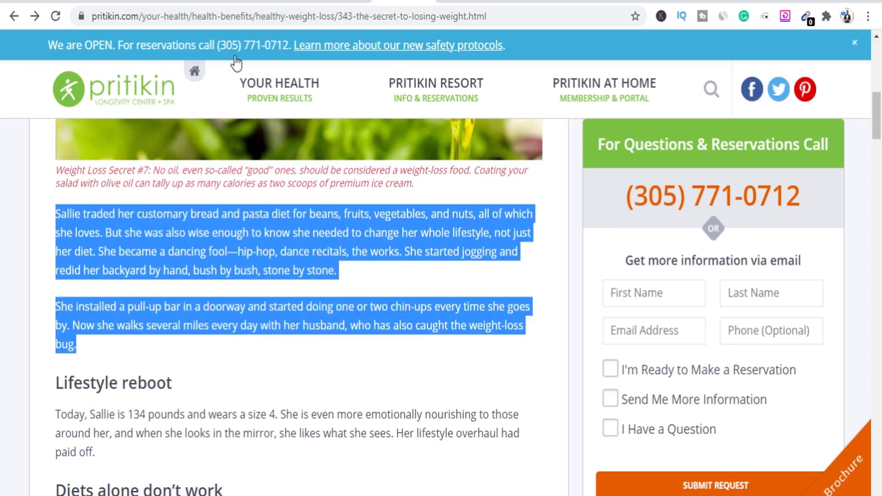
- Paste the two copied paragraphs below the opening paragraph in the landing page's text block, separated by a blank line
{"action": "left_click", "coordinate": [344, 2]}
{"action": "mouse_move", "coordinate": [399, 349]}
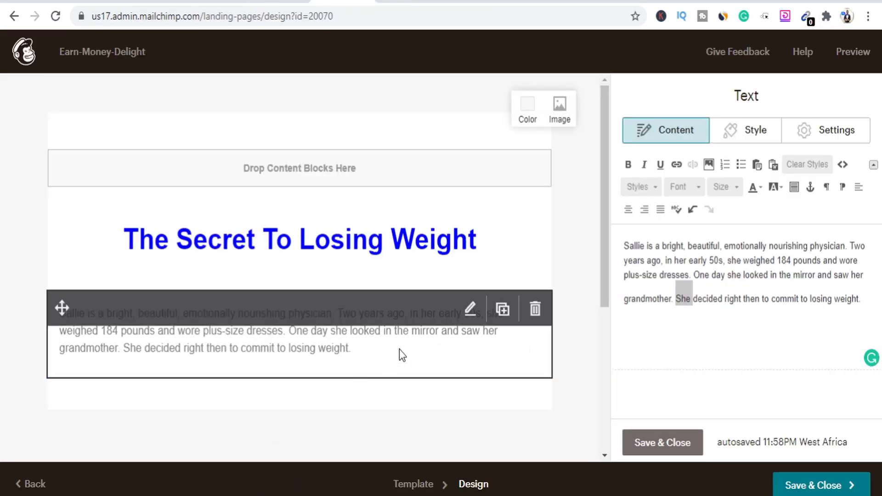
{"action": "triple_click", "coordinate": [868, 301]}
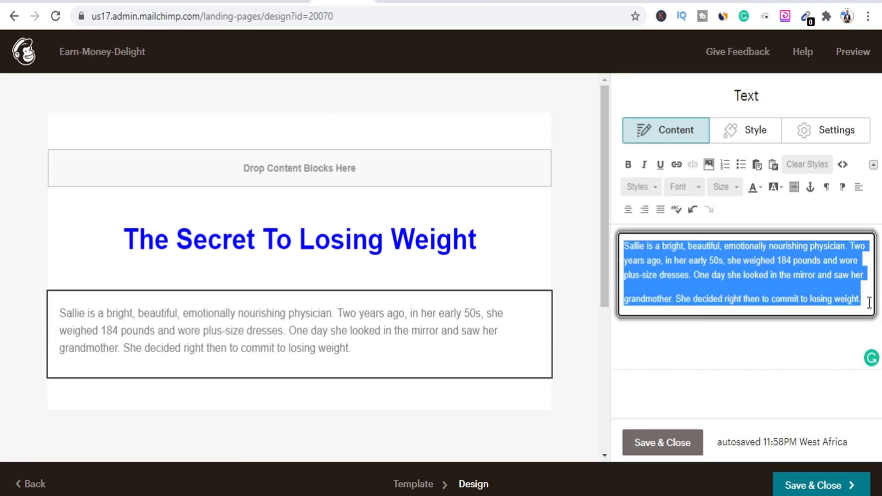
{"action": "left_click", "coordinate": [869, 303]}
{"action": "type", "text": "Sallie traded her customary bread and pasta diet for beans, fruits, vegetables, and nuts, all of which she loves. But she was also wise enough to know she needed to change her whole lifestyle, not just her diet. She became a dancing fool—hip-hop, dance recitals, the works. She started jogging and redid her backyard by hand, bush by bush, stone by stone."}
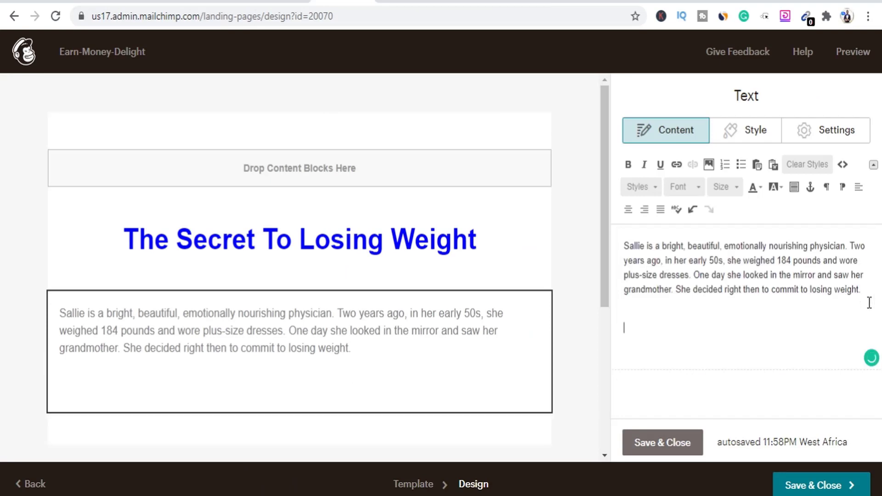
{"action": "scroll", "coordinate": [868, 303], "scroll_direction": "up", "scroll_amount": 1}
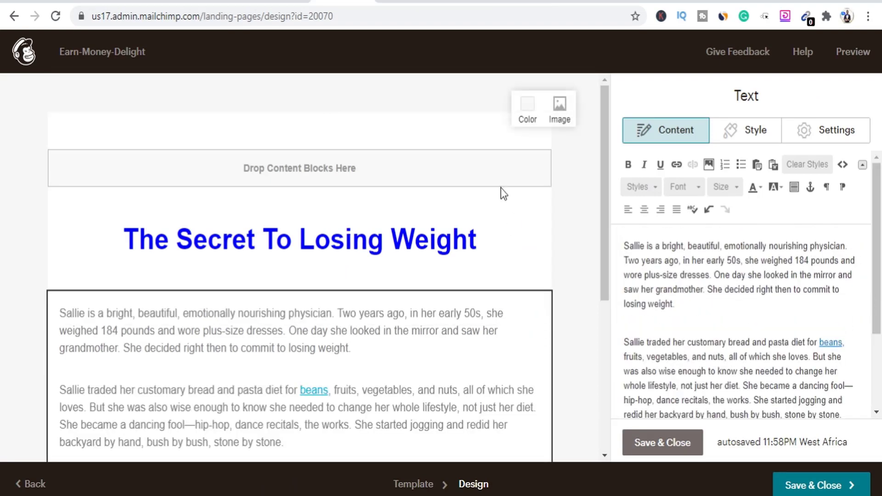
{"action": "scroll", "coordinate": [501, 188], "scroll_direction": "down", "scroll_amount": 2}
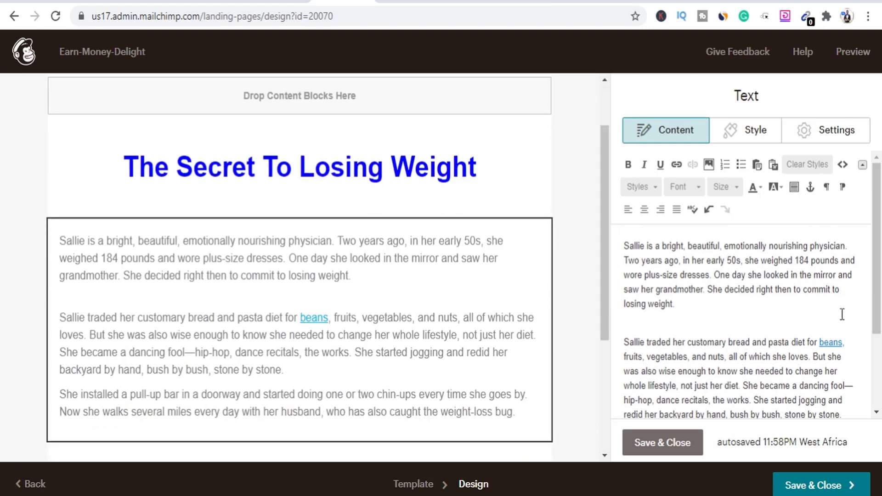
- Replace the linked word beans in the second paragraph with the plain text "beans,"
{"action": "left_click", "coordinate": [841, 342]}
{"action": "key", "text": "BackSpace"}
{"action": "key", "text": "BackSpace"}
{"action": "key", "text": "BackSpace"}
{"action": "key", "text": "BackSpace"}
{"action": "key", "text": "BackSpace"}
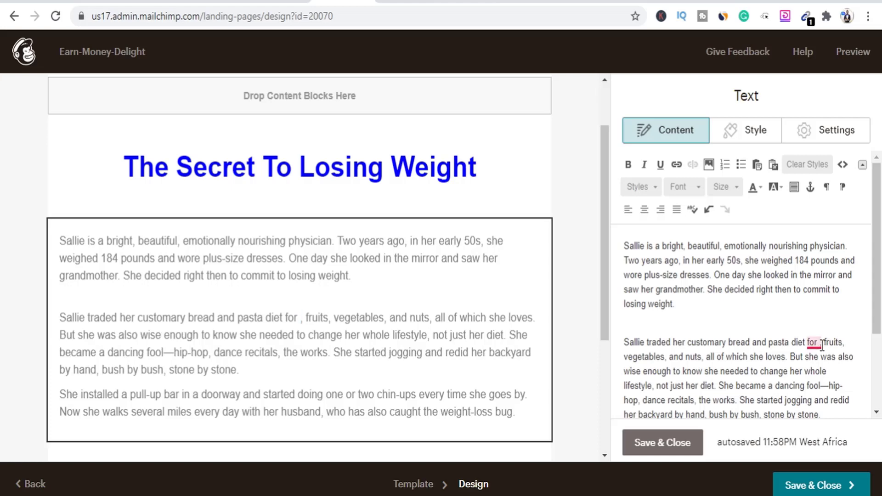
{"action": "left_click", "coordinate": [822, 343]}
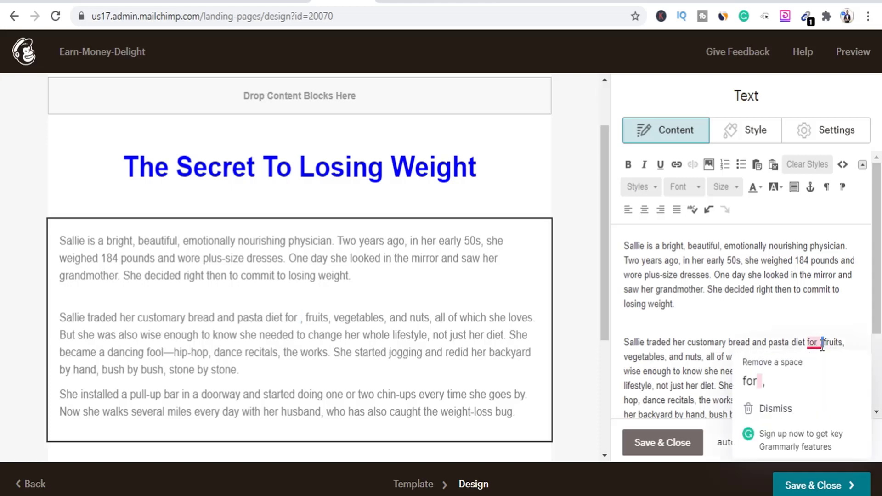
{"action": "key", "text": "Delete"}
{"action": "key", "text": "Delete"}
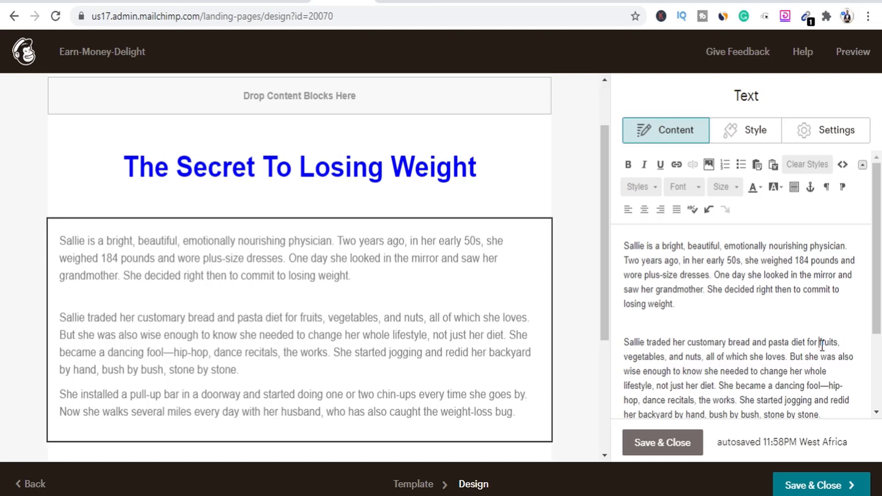
{"action": "type", "text": "beans"}
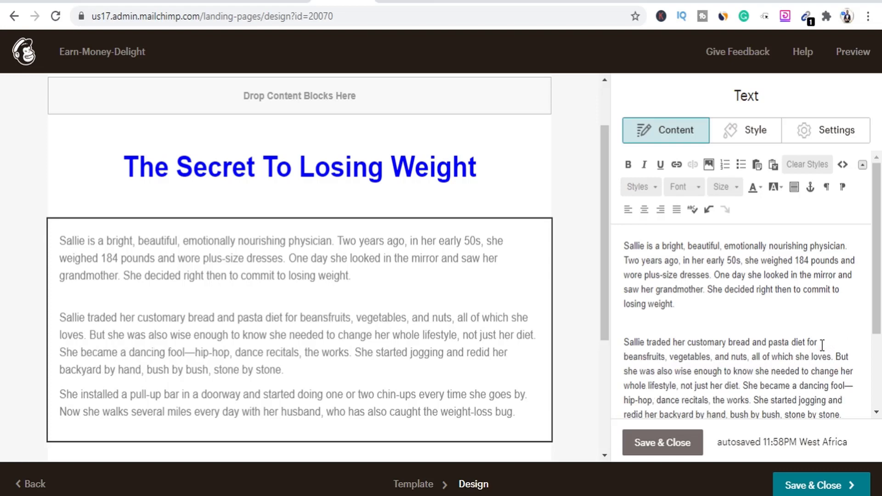
{"action": "type", "text": ","}
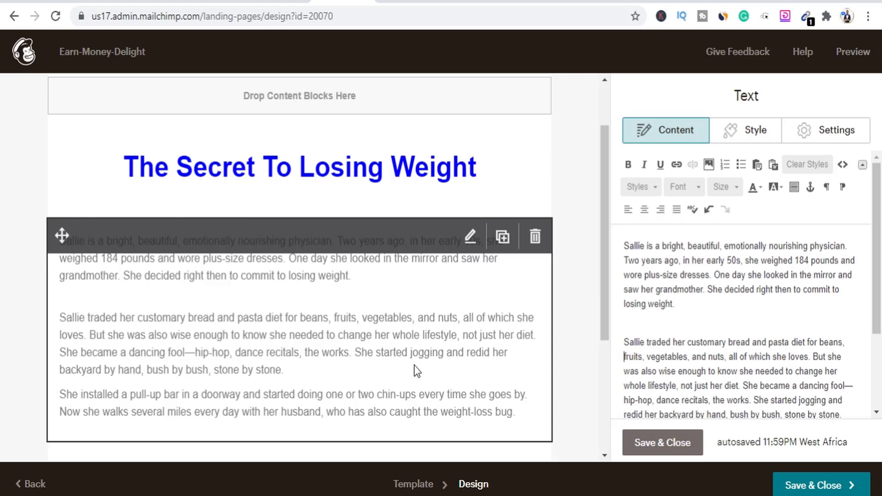
- Look over the headline and article text on the page, and save and close the text editor
{"action": "scroll", "coordinate": [519, 286], "scroll_direction": "up", "scroll_amount": 2}
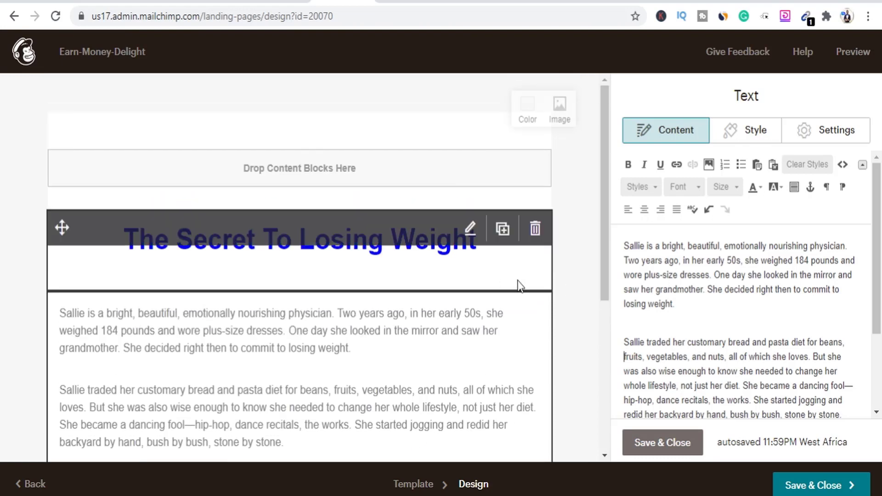
{"action": "scroll", "coordinate": [473, 289], "scroll_direction": "down", "scroll_amount": 4}
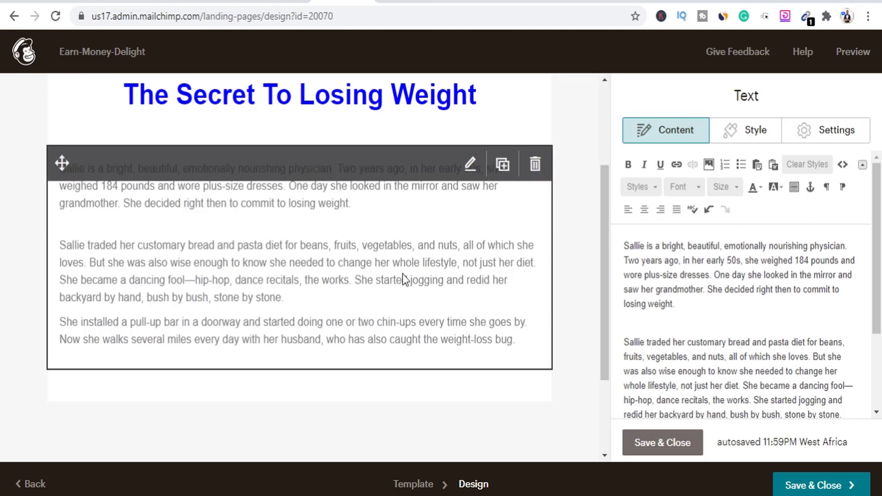
{"action": "scroll", "coordinate": [438, 293], "scroll_direction": "up", "scroll_amount": 3}
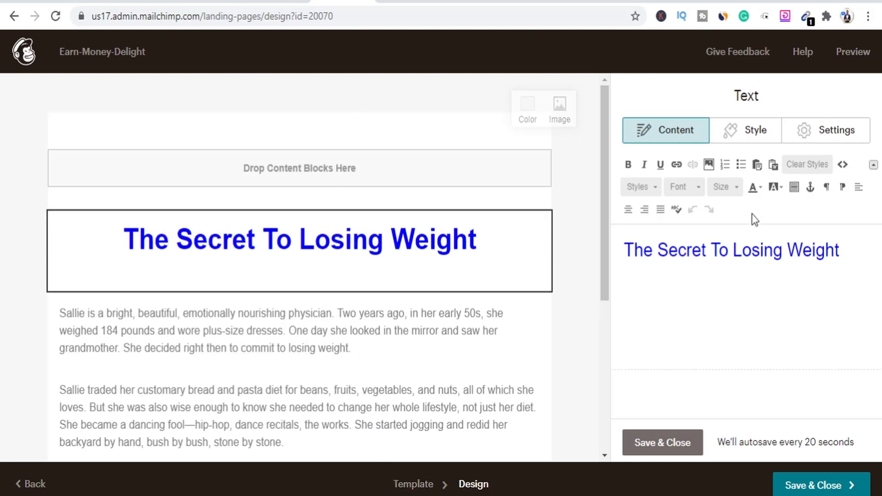
{"action": "left_click", "coordinate": [643, 442]}
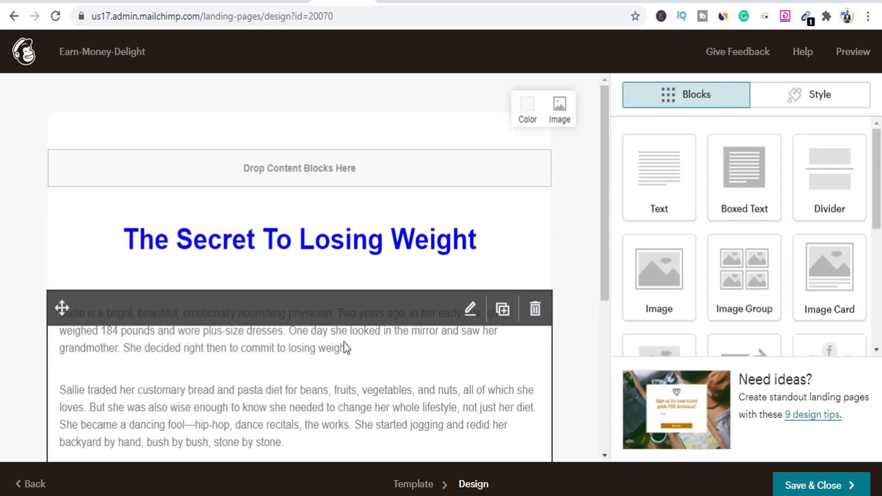
- Add an empty image block between the headline and the article text, and save and close its settings
{"action": "scroll", "coordinate": [626, 315], "scroll_direction": "down", "scroll_amount": 2}
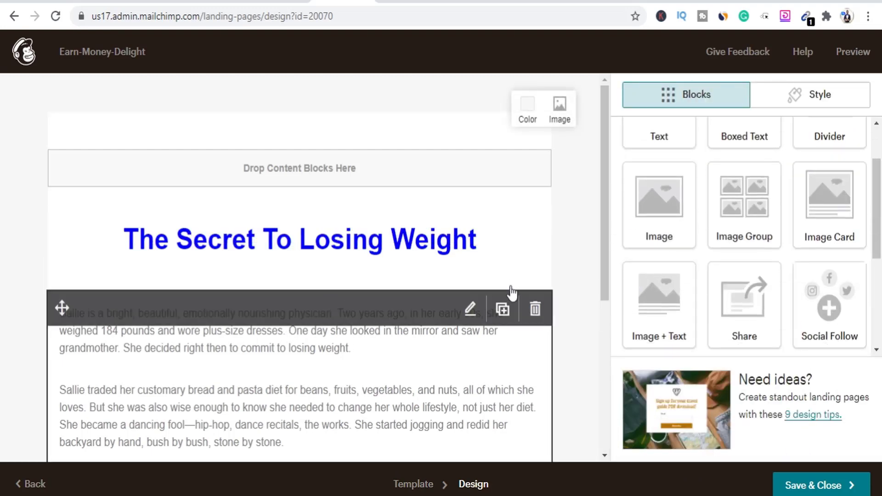
{"action": "scroll", "coordinate": [634, 282], "scroll_direction": "up", "scroll_amount": 2}
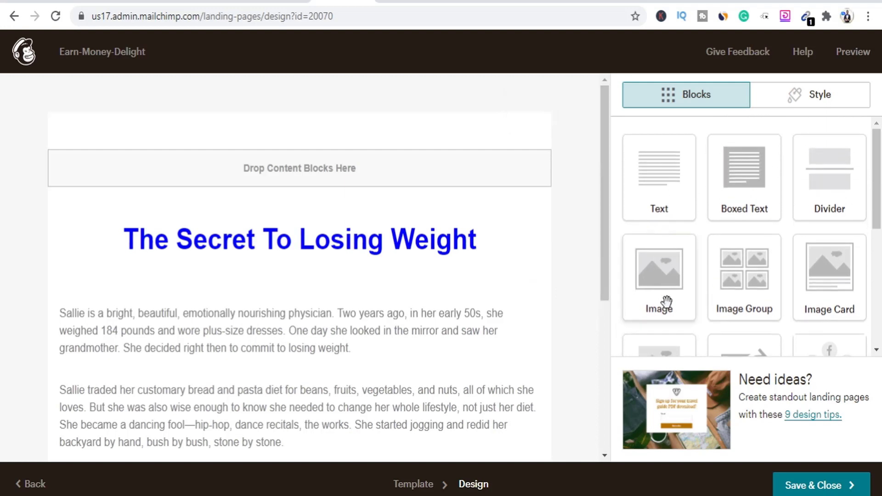
{"action": "left_click_drag", "start_coordinate": [665, 302], "coordinate": [458, 367]}
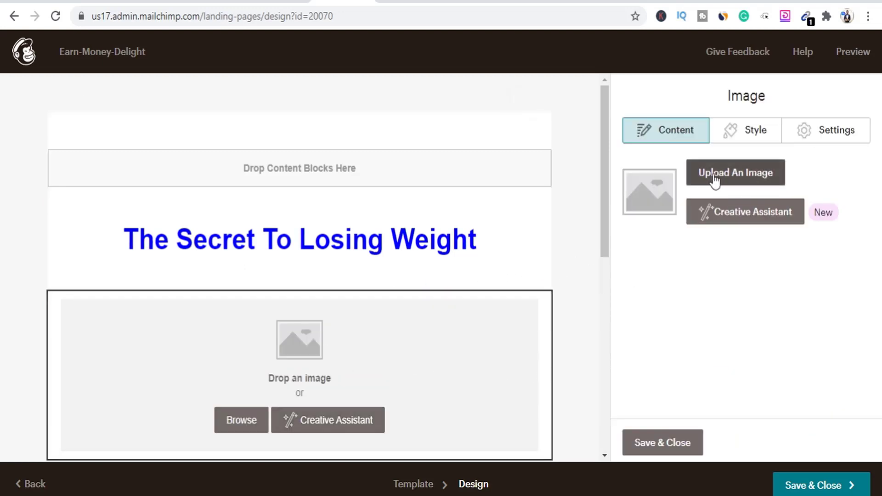
{"action": "scroll", "coordinate": [536, 309], "scroll_direction": "down", "scroll_amount": 2}
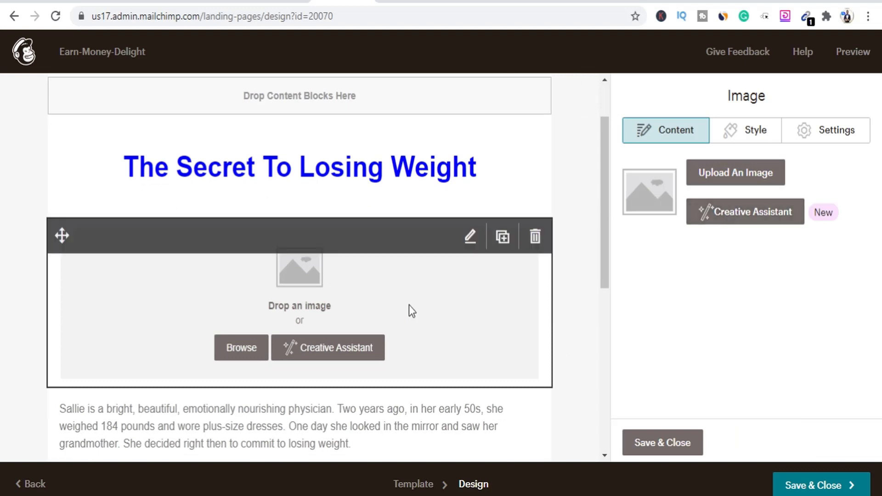
{"action": "scroll", "coordinate": [552, 274], "scroll_direction": "down", "scroll_amount": 5}
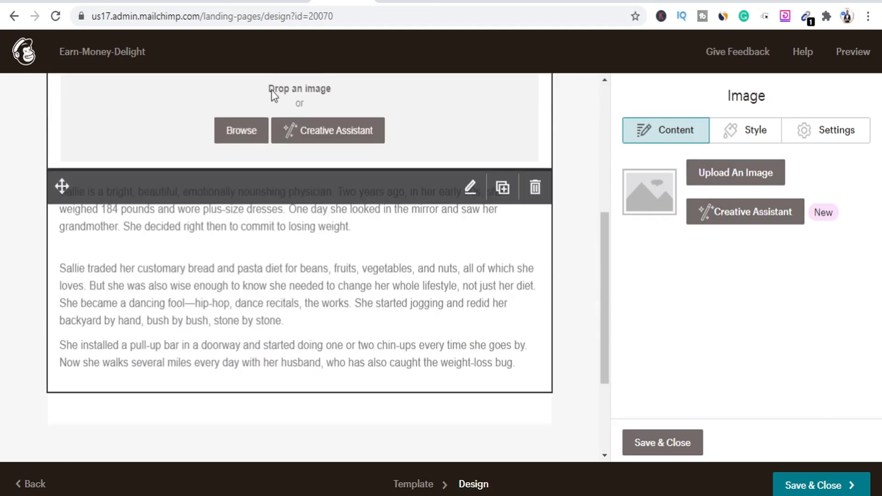
{"action": "scroll", "coordinate": [324, 170], "scroll_direction": "up", "scroll_amount": 5}
{"action": "scroll", "coordinate": [600, 220], "scroll_direction": "down", "scroll_amount": 9}
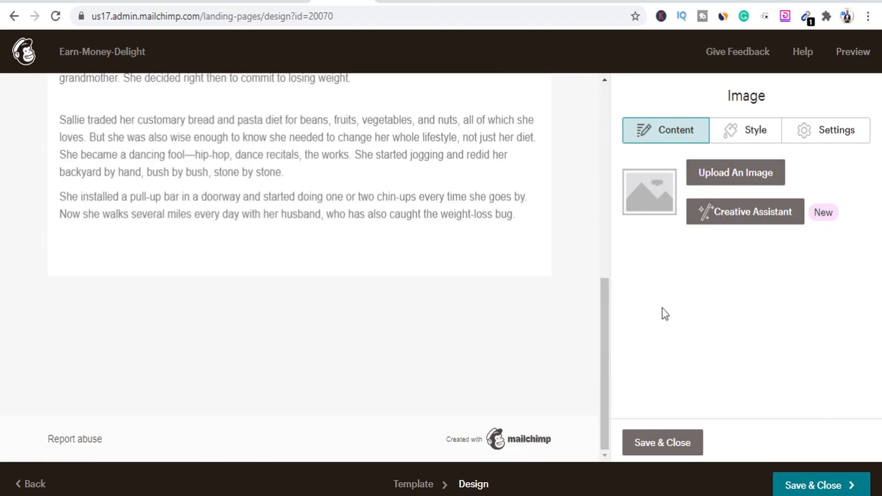
{"action": "left_click", "coordinate": [660, 447]}
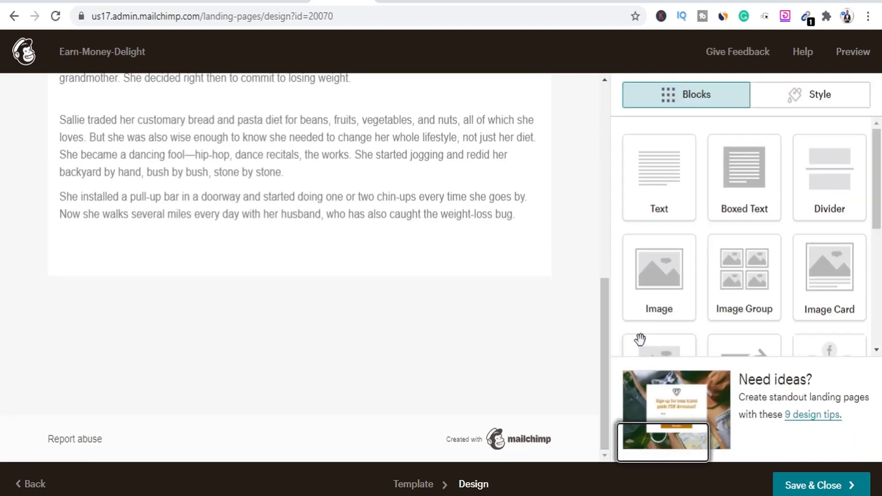
{"action": "scroll", "coordinate": [678, 276], "scroll_direction": "down", "scroll_amount": 3}
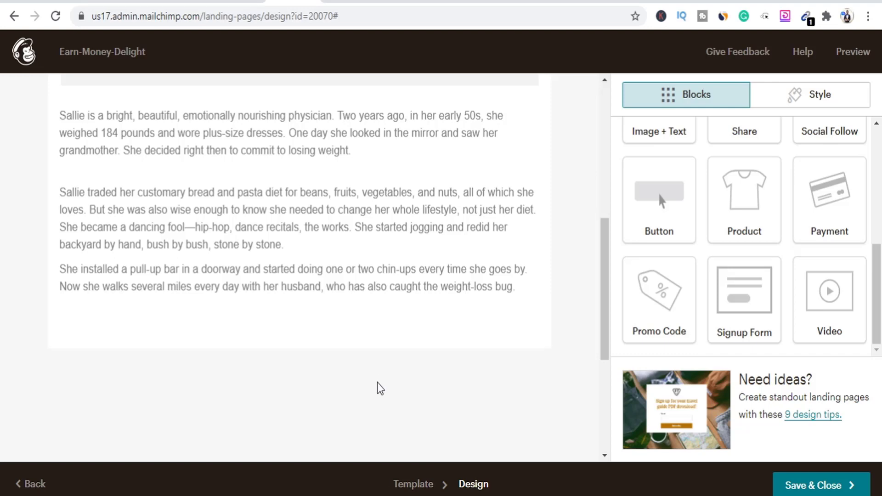
- Switch to the local Sharelocker template page, reload it and examine its social media share buttons
{"action": "left_click", "coordinate": [503, 2]}
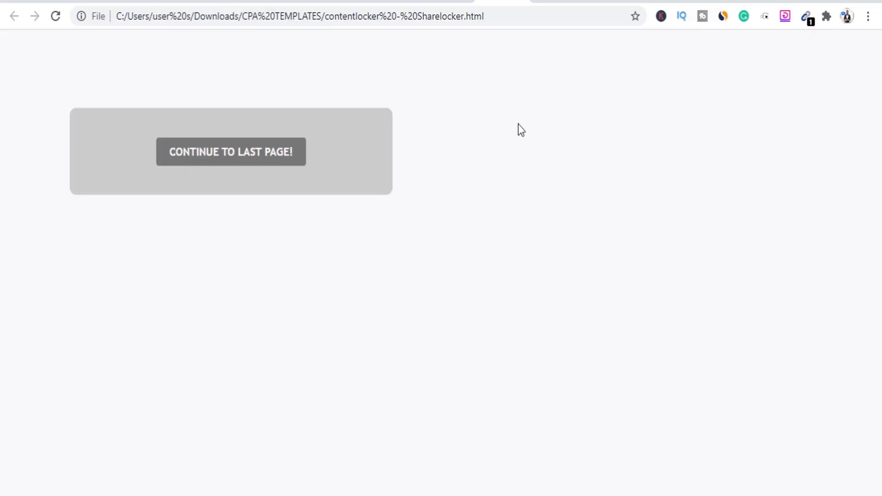
{"action": "left_click", "coordinate": [55, 16]}
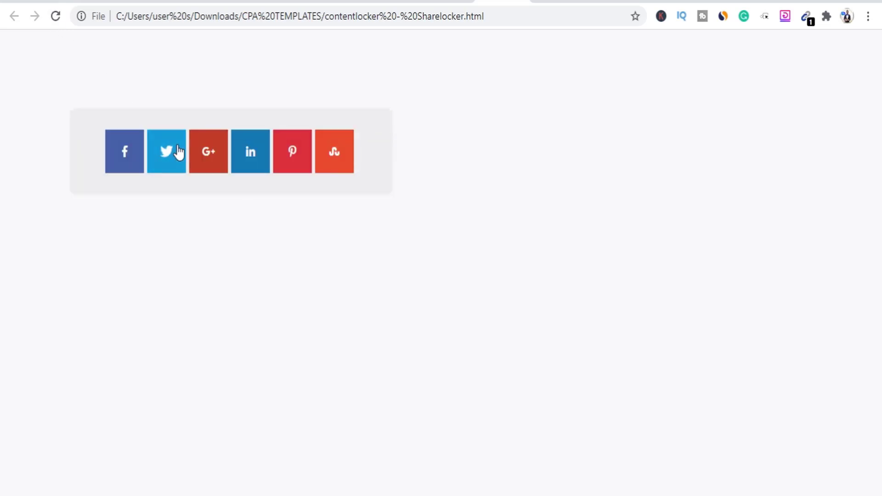
{"action": "left_click", "coordinate": [179, 152]}
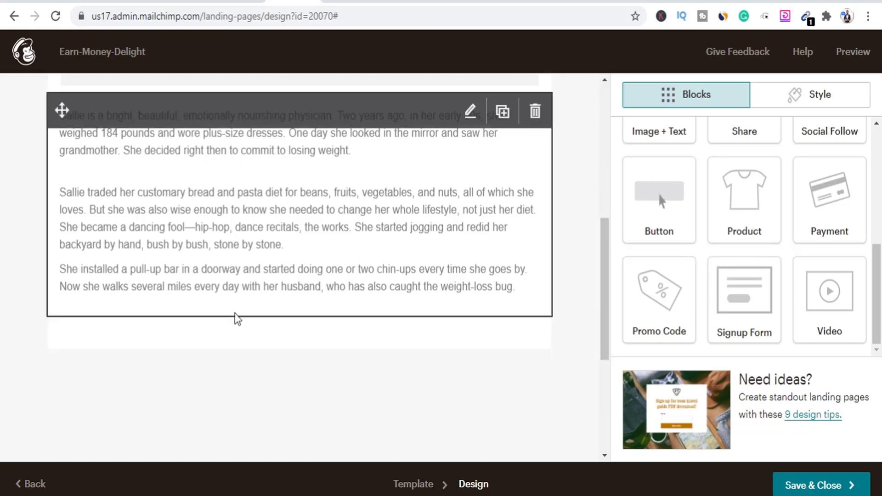
- Add a button block below the article text on the Mailchimp landing page and clear its default label
{"action": "left_click_drag", "start_coordinate": [665, 195], "coordinate": [234, 260]}
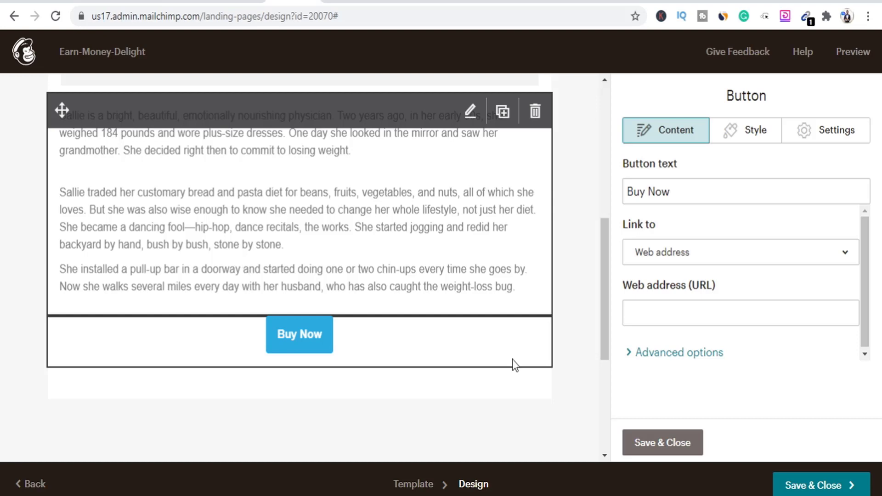
{"action": "left_click", "coordinate": [627, 352]}
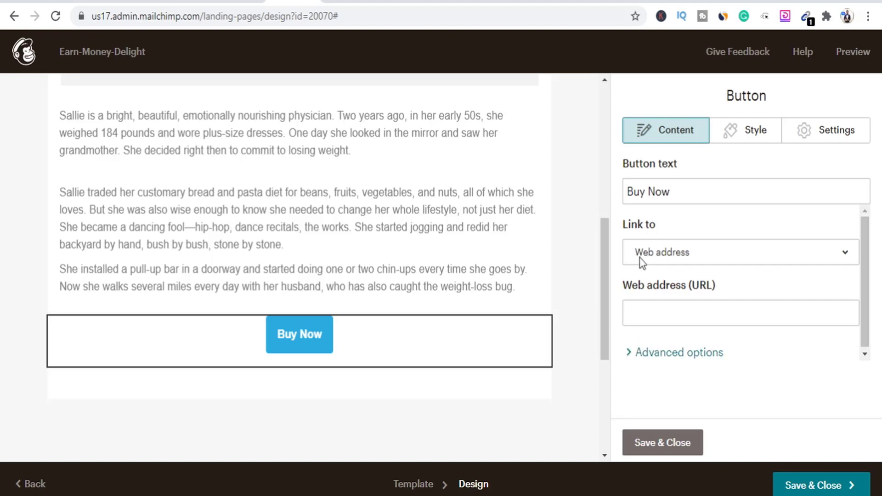
{"action": "double_click", "coordinate": [669, 193]}
{"action": "key", "text": "ctrl+a"}
{"action": "key", "text": "BackSpace"}
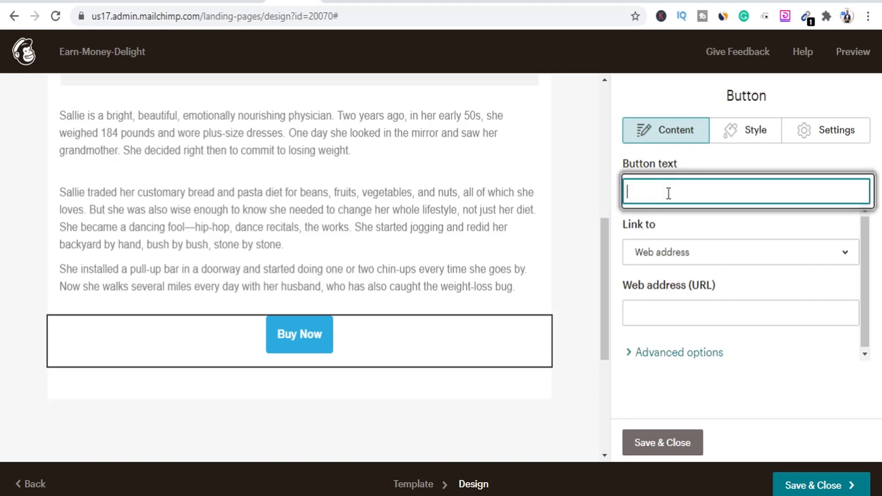
{"action": "type", "text": "c"}
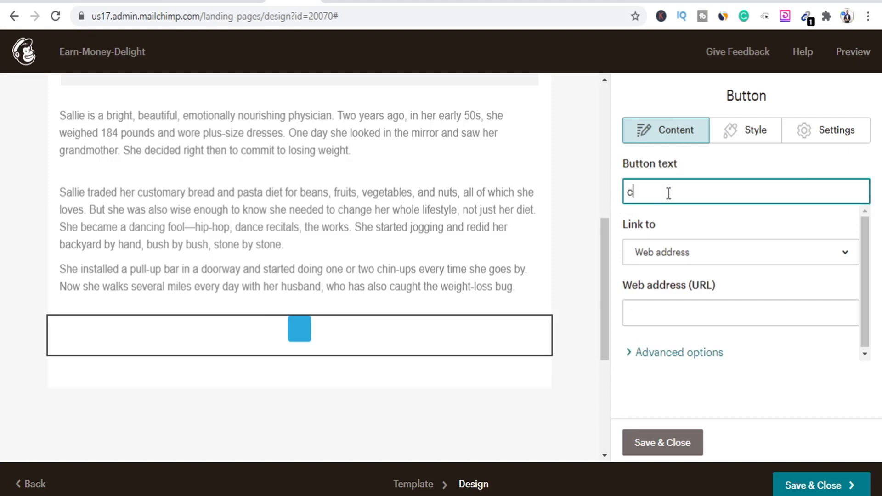
{"action": "type", "text": "ontinu"}
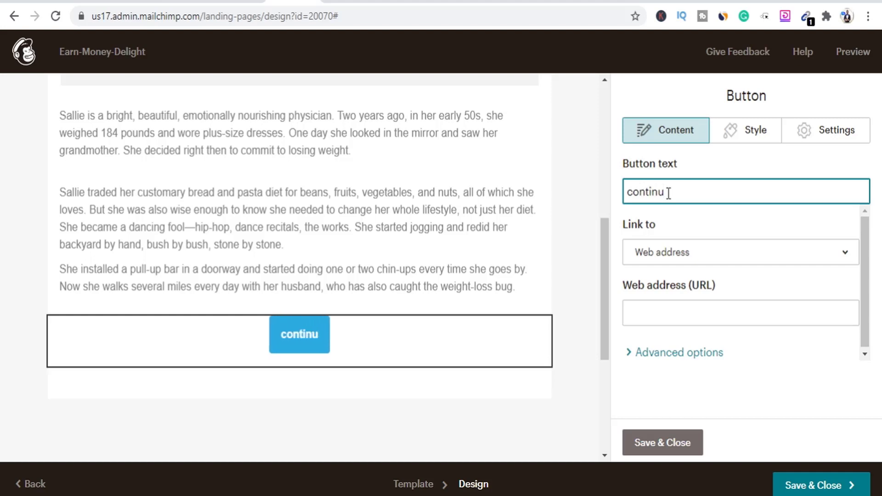
{"action": "key", "text": "BackSpace"}
{"action": "key", "text": "BackSpace"}
{"action": "key", "text": "BackSpace"}
{"action": "key", "text": "BackSpace"}
{"action": "key", "text": "BackSpace"}
{"action": "key", "text": "BackSpace"}
{"action": "key", "text": "BackSpace"}
- Set the button text to "GET INSTANT ACCESS"
{"action": "type", "text": "GET"}
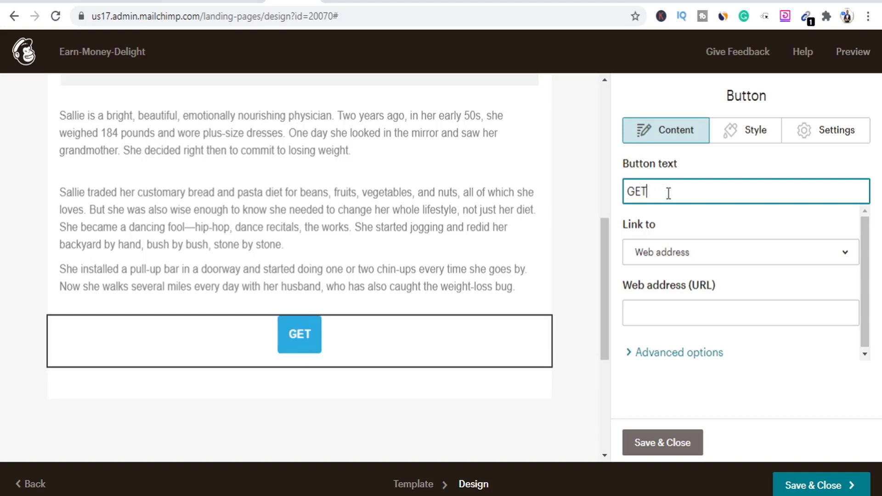
{"action": "type", "text": " INSTAN"}
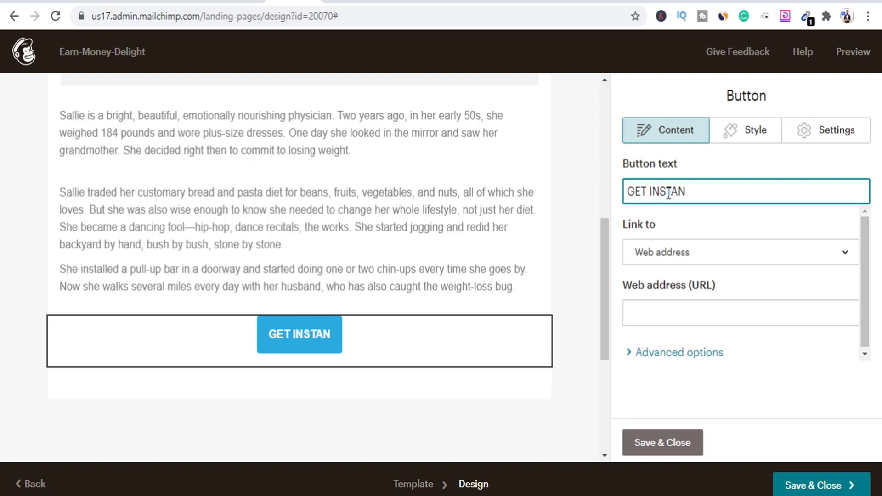
{"action": "type", "text": "T ACCESS"}
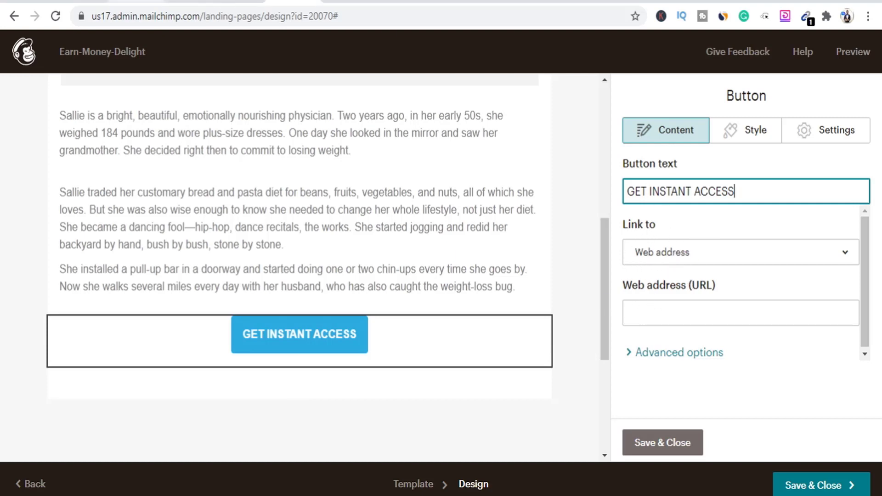
- Copy the FACEBOOK LOCKER link from CPAGrip, set it as the landing page button's web address, and save and close the button settings
{"action": "left_click", "coordinate": [134, 2]}
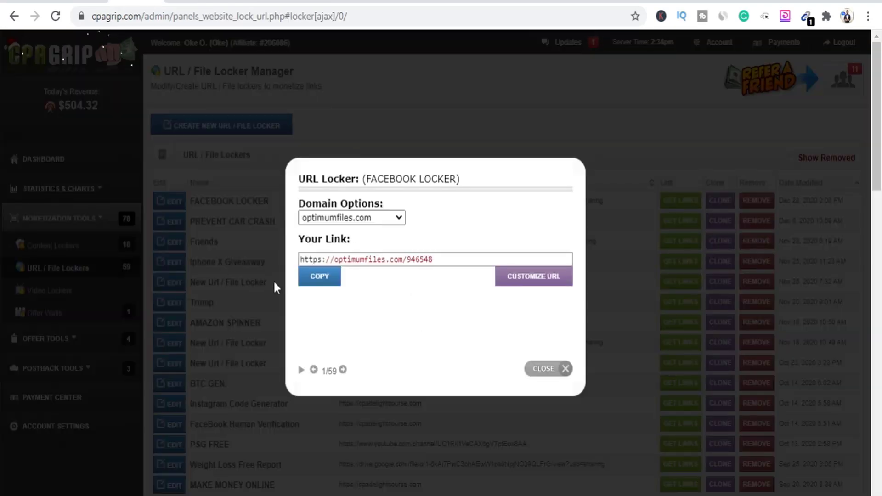
{"action": "left_click", "coordinate": [315, 276]}
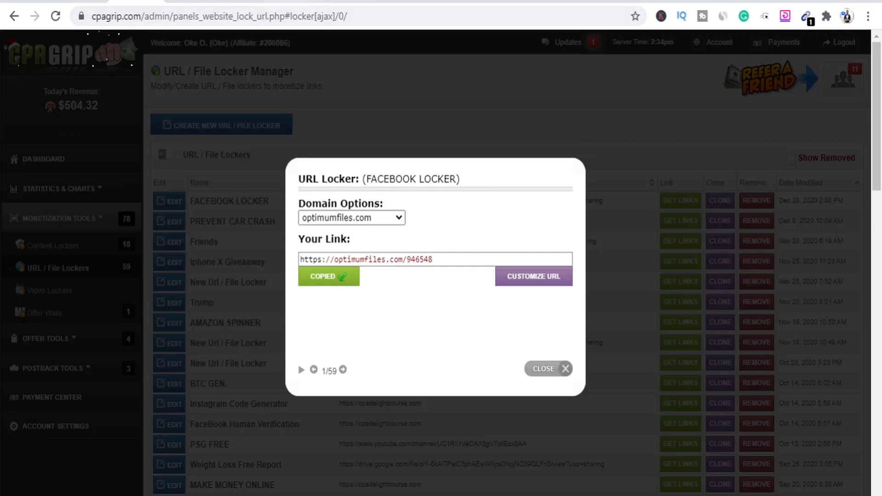
{"action": "key", "text": "ctrl+Tab"}
{"action": "left_click", "coordinate": [689, 311]}
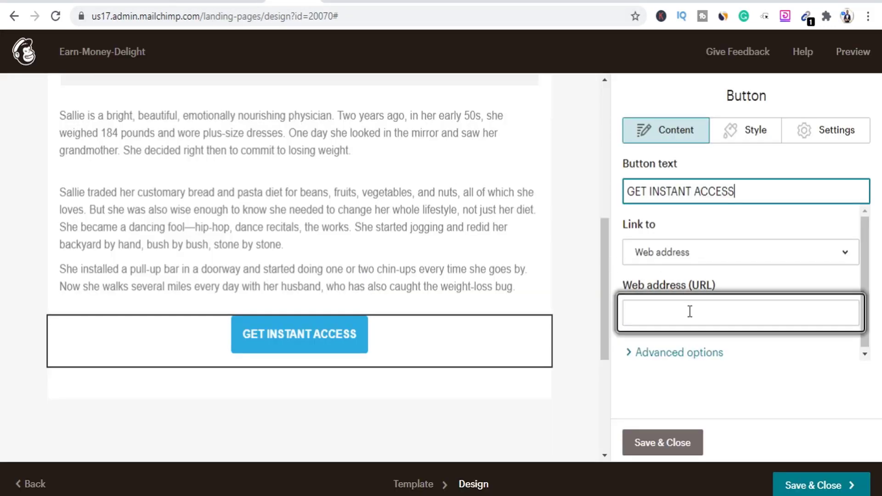
{"action": "key", "text": "ctrl+v"}
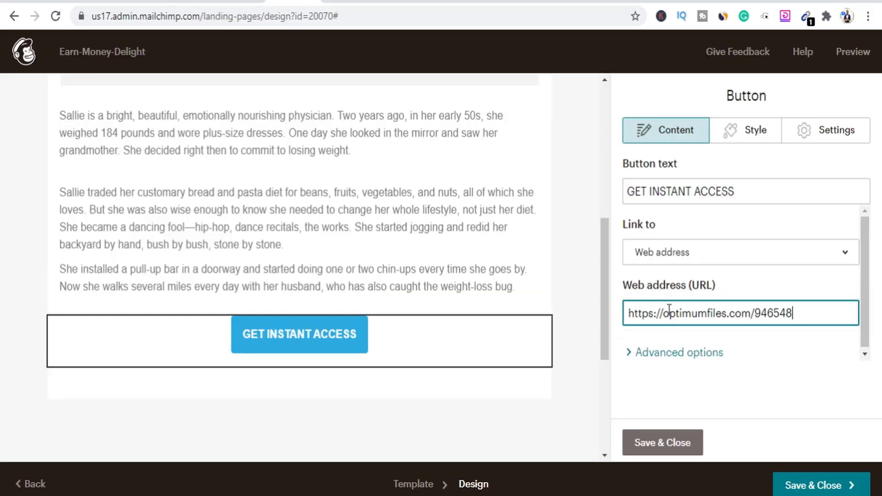
{"action": "left_click", "coordinate": [668, 443]}
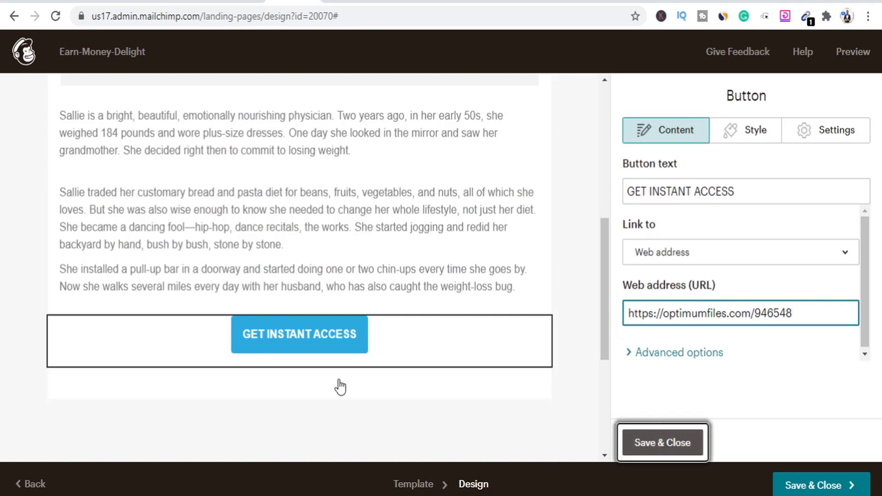
- Look over the landing page from headline to button, and check the Sharelocker template's sharing prompt
{"action": "scroll", "coordinate": [172, 202], "scroll_direction": "up", "scroll_amount": 8}
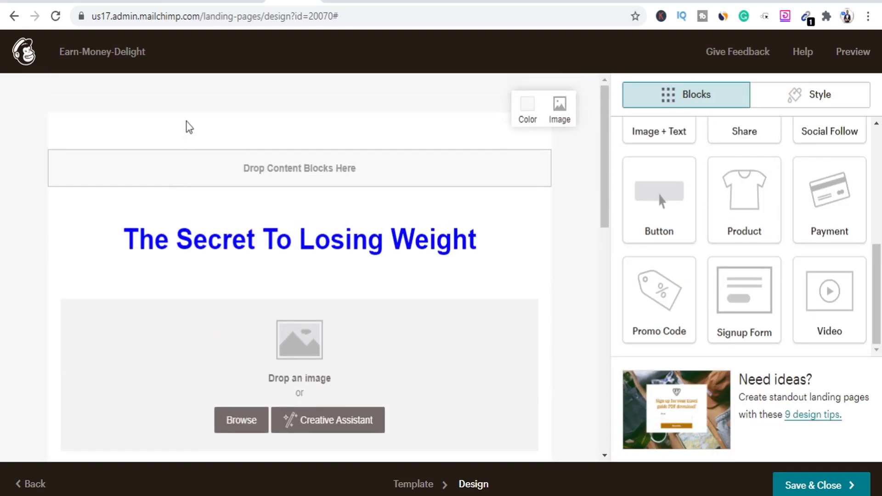
{"action": "scroll", "coordinate": [251, 257], "scroll_direction": "down", "scroll_amount": 6}
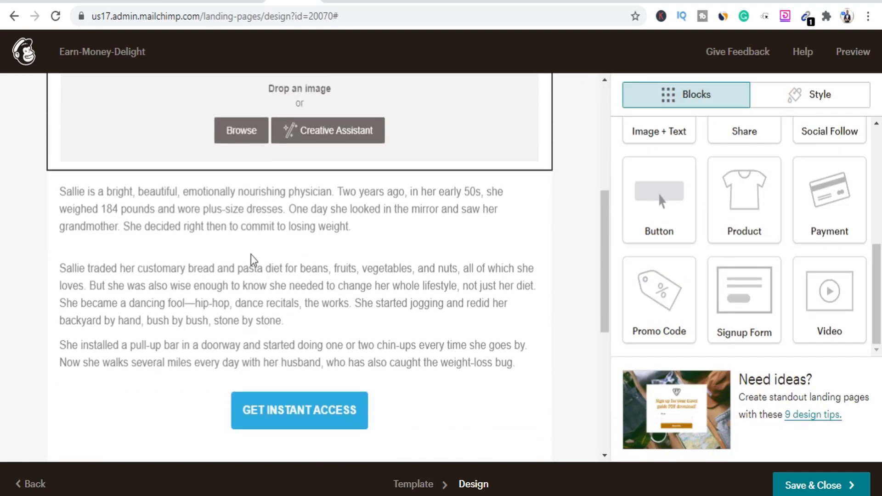
{"action": "scroll", "coordinate": [250, 258], "scroll_direction": "down", "scroll_amount": 3}
{"action": "scroll", "coordinate": [254, 251], "scroll_direction": "up", "scroll_amount": 6}
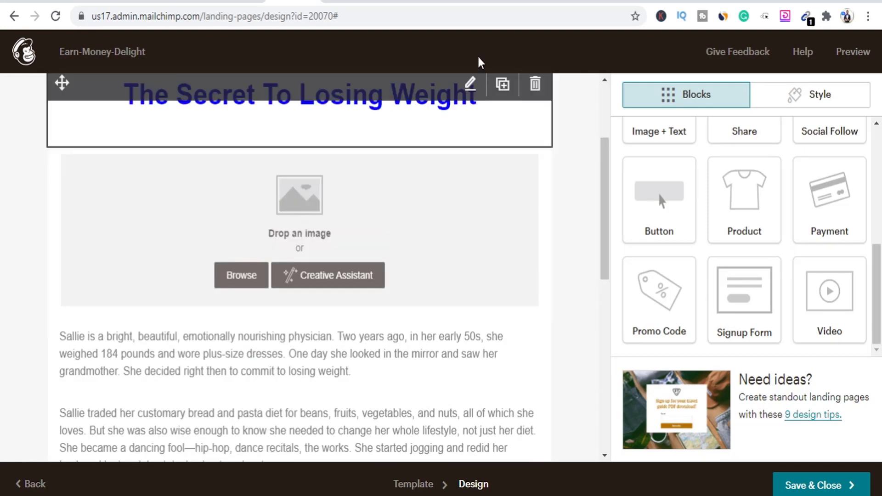
{"action": "key", "text": "ctrl+Tab"}
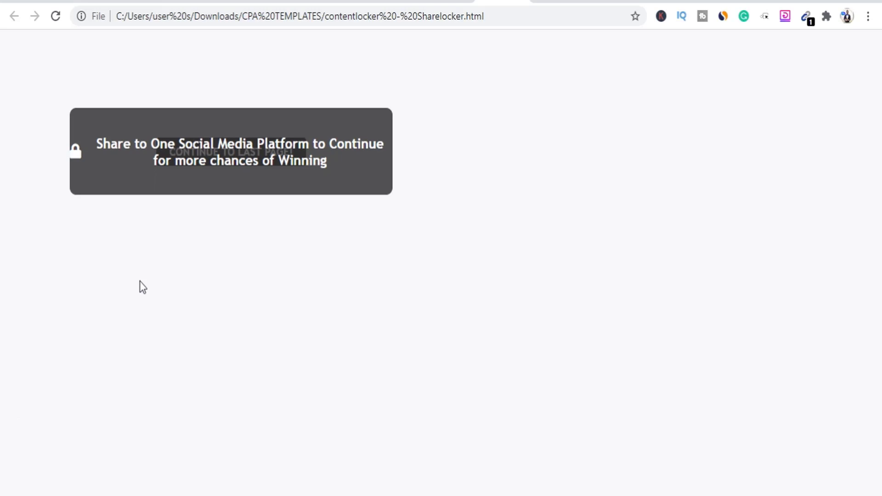
{"action": "left_click", "coordinate": [164, 182]}
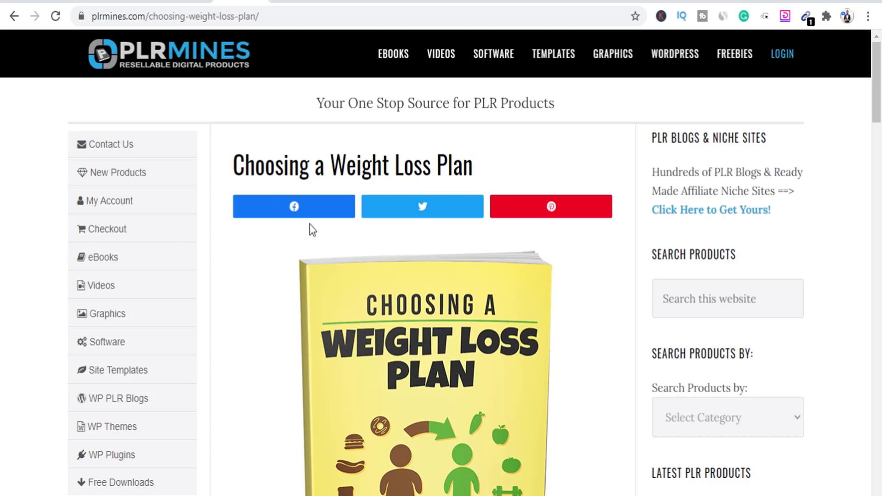
- Examine the Choosing a Weight Loss Plan ebook page on PLRMines, including its description, price and license details
{"action": "scroll", "coordinate": [403, 223], "scroll_direction": "down", "scroll_amount": 3}
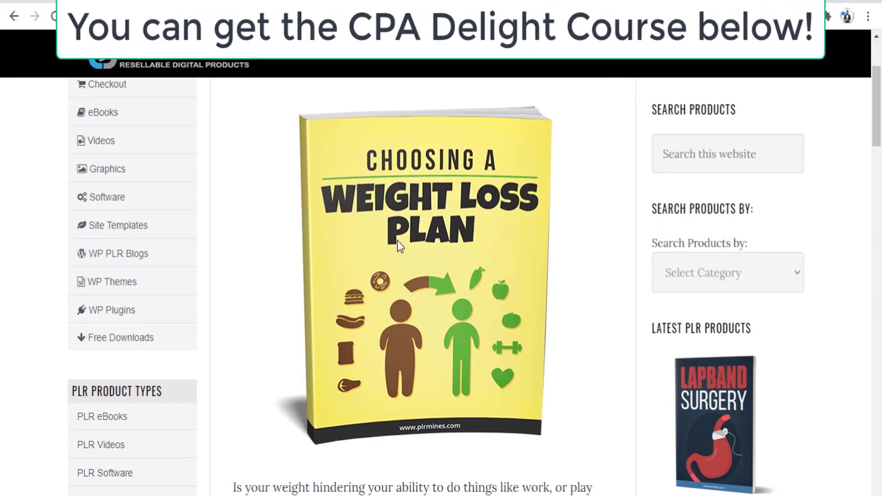
{"action": "scroll", "coordinate": [418, 259], "scroll_direction": "up", "scroll_amount": 3}
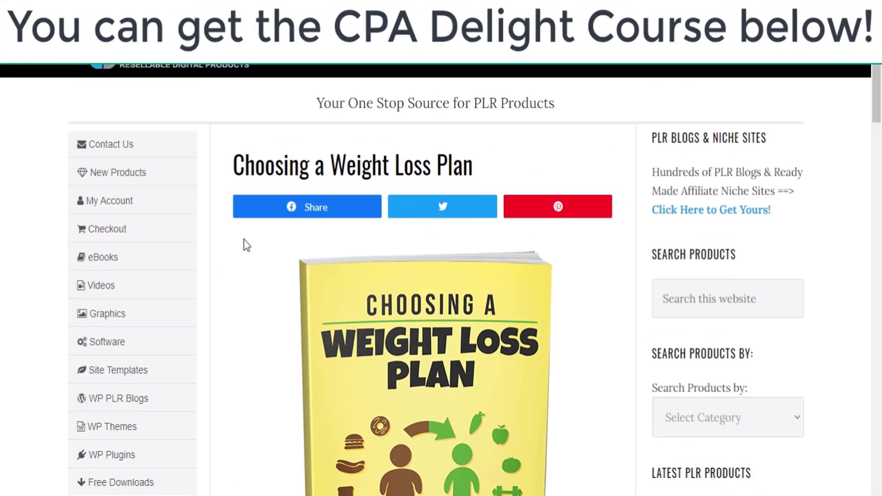
{"action": "scroll", "coordinate": [308, 213], "scroll_direction": "down", "scroll_amount": 15}
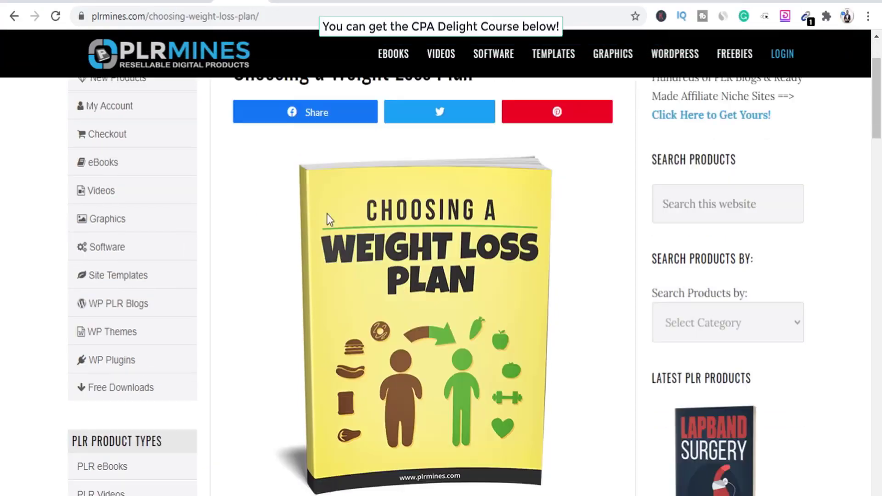
{"action": "scroll", "coordinate": [342, 326], "scroll_direction": "down", "scroll_amount": 5}
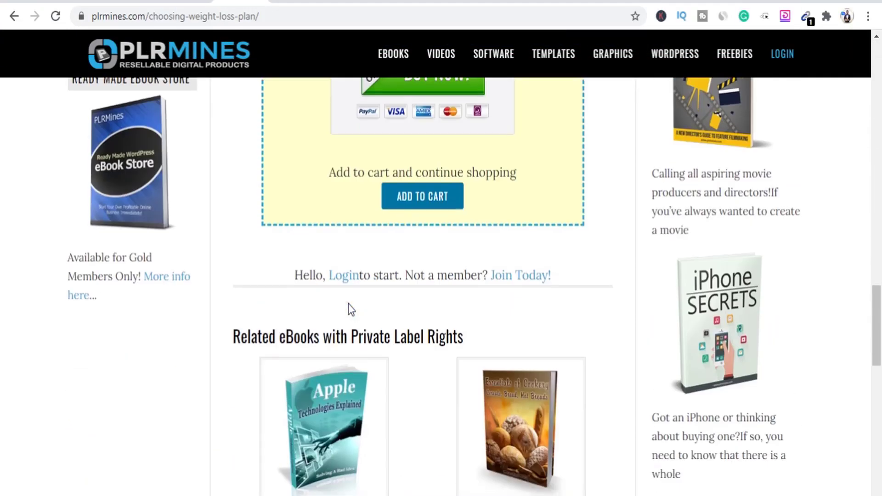
{"action": "scroll", "coordinate": [348, 309], "scroll_direction": "up", "scroll_amount": 5}
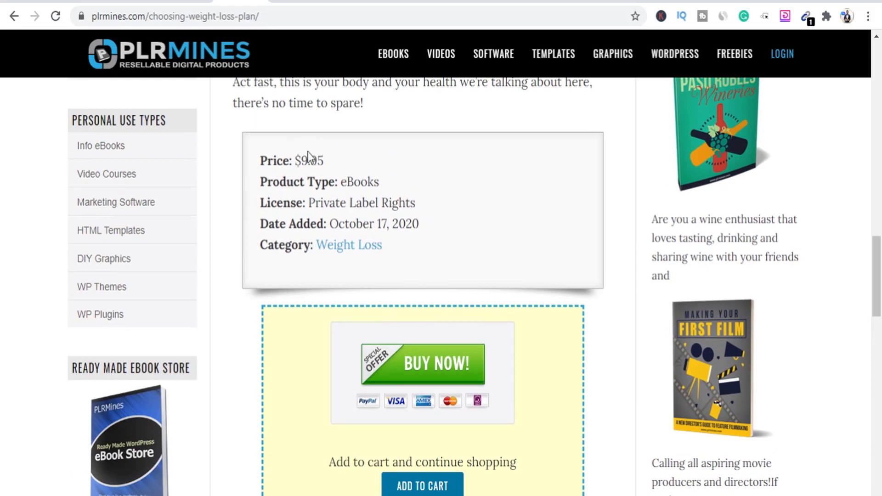
{"action": "scroll", "coordinate": [306, 156], "scroll_direction": "up", "scroll_amount": 15}
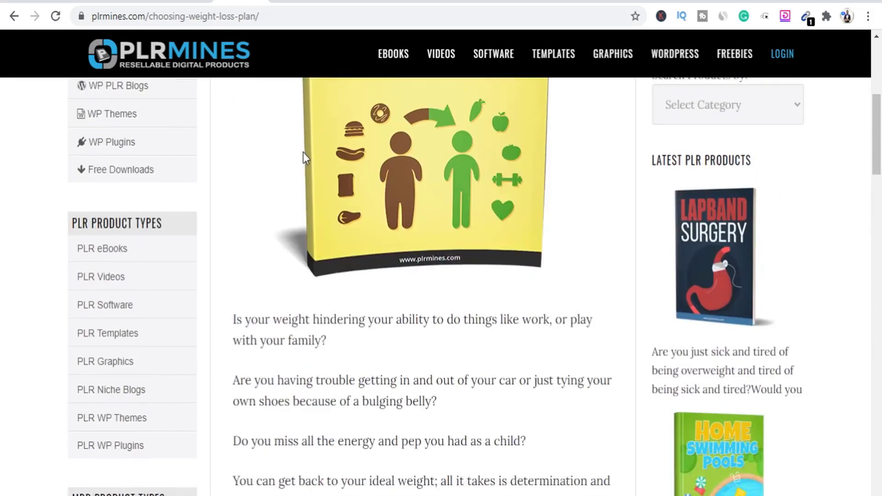
{"action": "scroll", "coordinate": [303, 156], "scroll_direction": "up", "scroll_amount": 7}
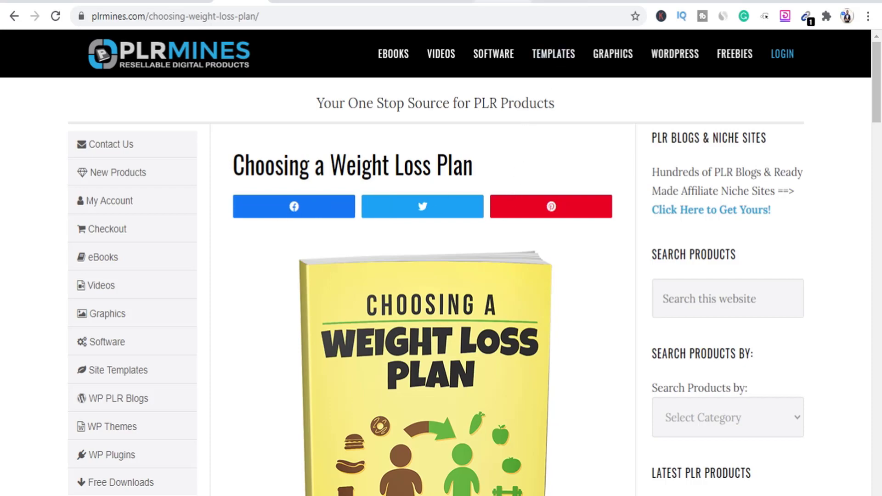
- Return to the Mailchimp landing page by way of the Sharelocker page, and look through the available content blocks
{"action": "left_click", "coordinate": [502, 2]}
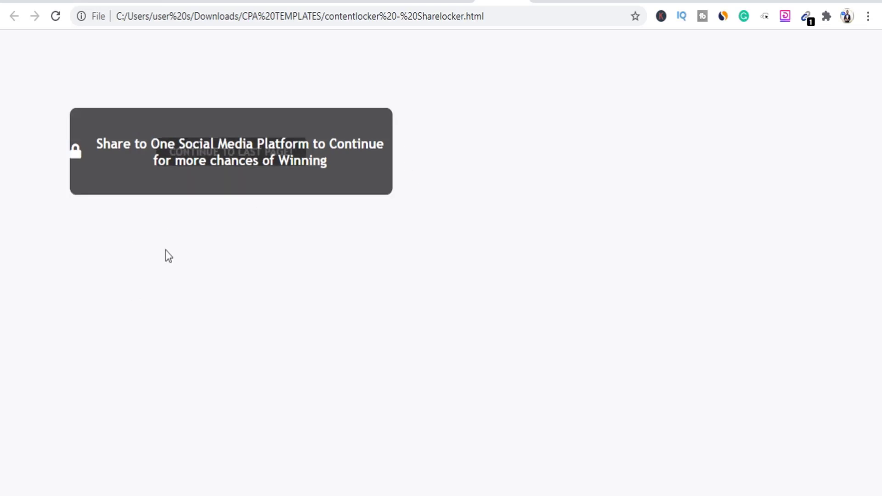
{"action": "left_click", "coordinate": [293, 1]}
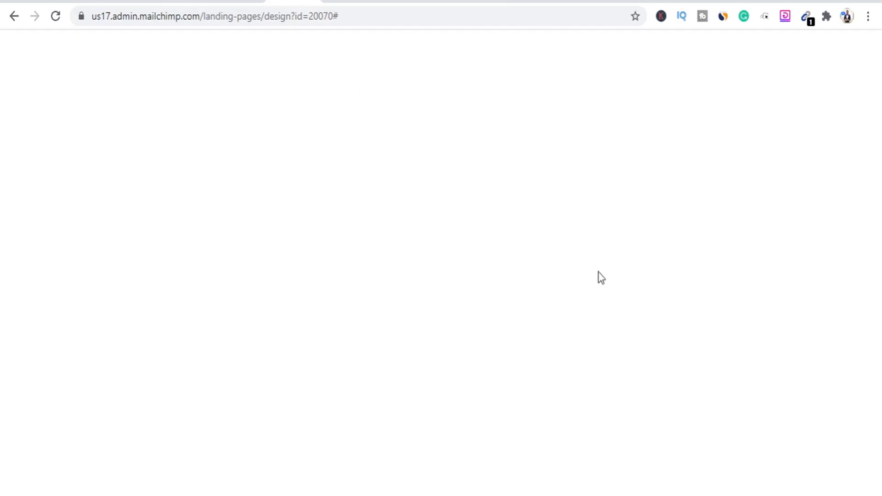
{"action": "scroll", "coordinate": [708, 257], "scroll_direction": "up", "scroll_amount": 3}
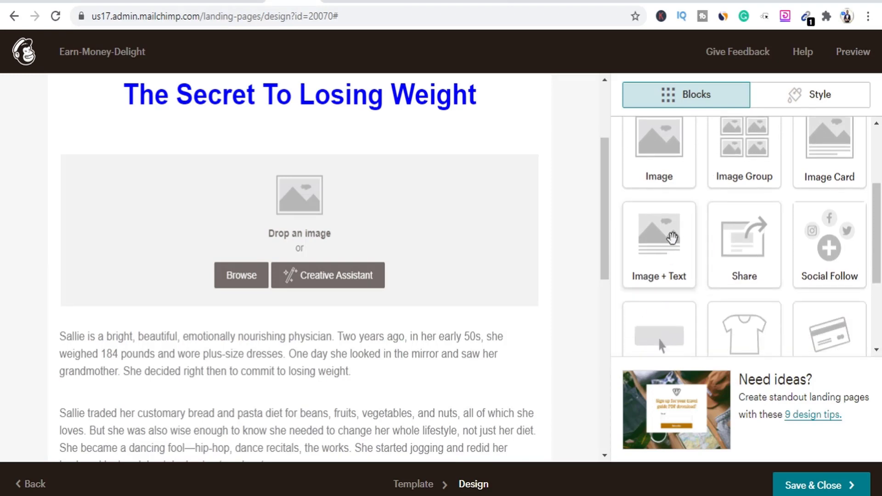
{"action": "scroll", "coordinate": [710, 239], "scroll_direction": "up", "scroll_amount": 3}
{"action": "scroll", "coordinate": [791, 169], "scroll_direction": "down", "scroll_amount": 6}
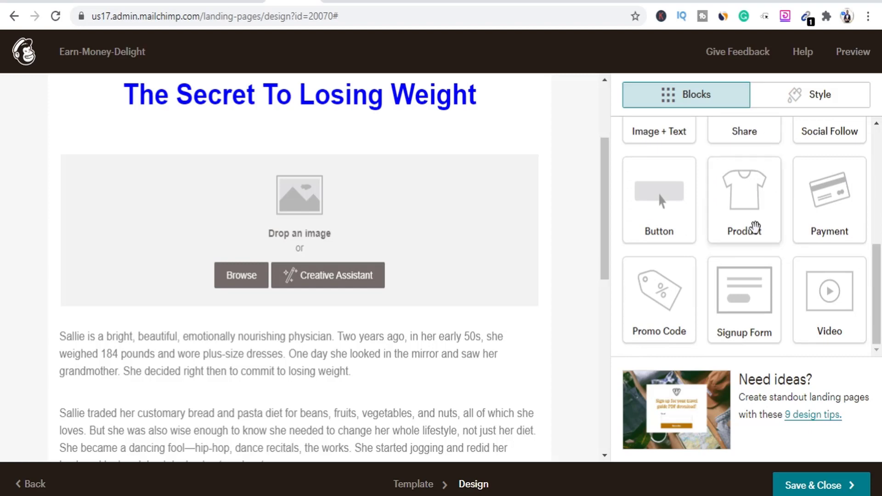
{"action": "scroll", "coordinate": [500, 275], "scroll_direction": "up", "scroll_amount": 1}
{"action": "scroll", "coordinate": [500, 275], "scroll_direction": "up", "scroll_amount": 2}
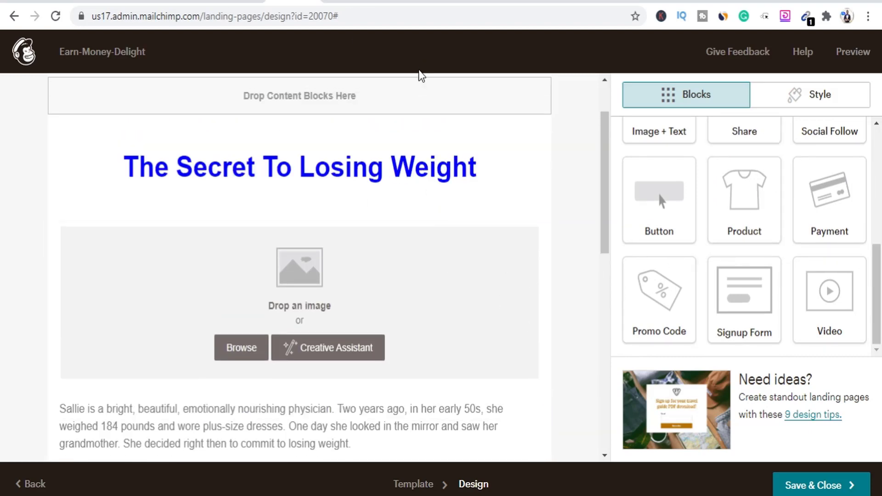
- Switch back to the Sharelocker template page and examine its share-to-continue overlay and social media buttons
{"action": "left_click", "coordinate": [501, 1]}
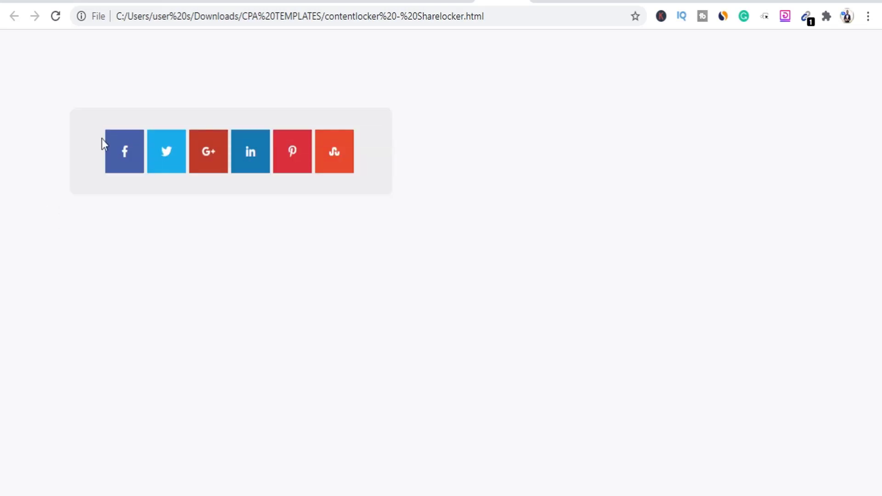
{"action": "mouse_move", "coordinate": [97, 168]}
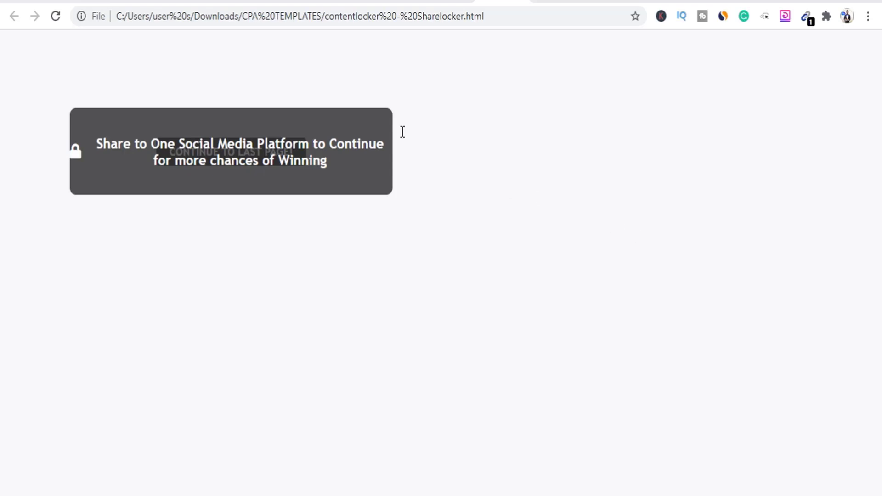
- Return to the Mailchimp landing page design, look it over from headline to button, and save and close it
{"action": "left_click", "coordinate": [275, 1]}
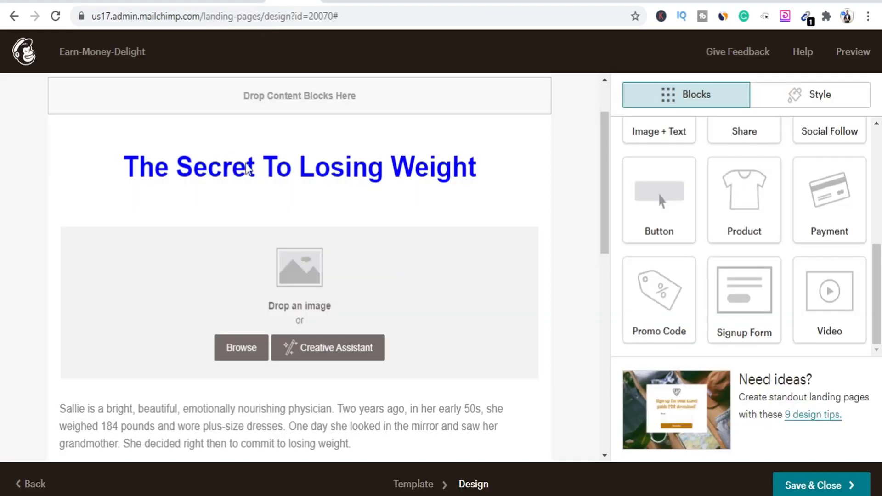
{"action": "scroll", "coordinate": [441, 298], "scroll_direction": "down", "scroll_amount": 10}
{"action": "scroll", "coordinate": [335, 309], "scroll_direction": "up", "scroll_amount": 15}
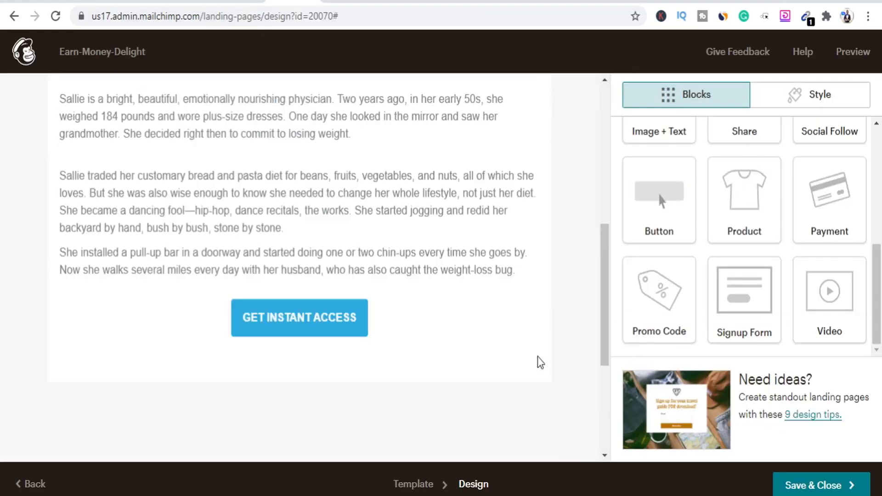
{"action": "scroll", "coordinate": [372, 235], "scroll_direction": "down", "scroll_amount": 15}
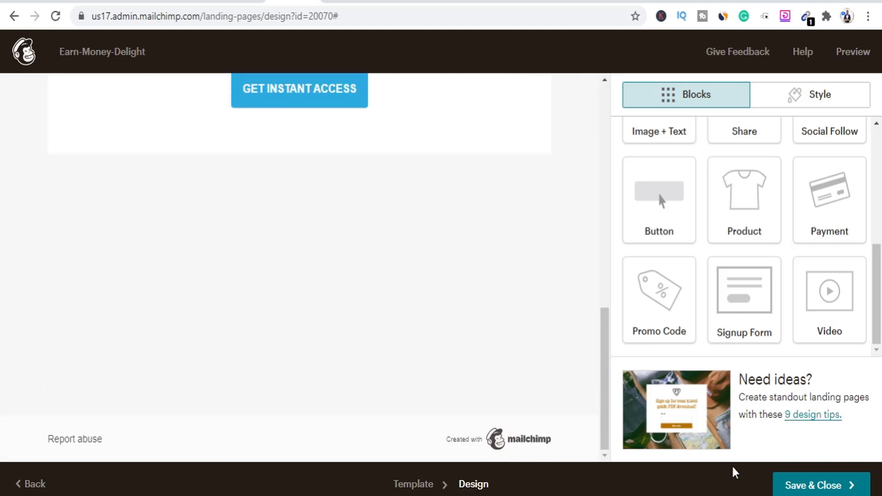
{"action": "scroll", "coordinate": [383, 151], "scroll_direction": "up", "scroll_amount": 3}
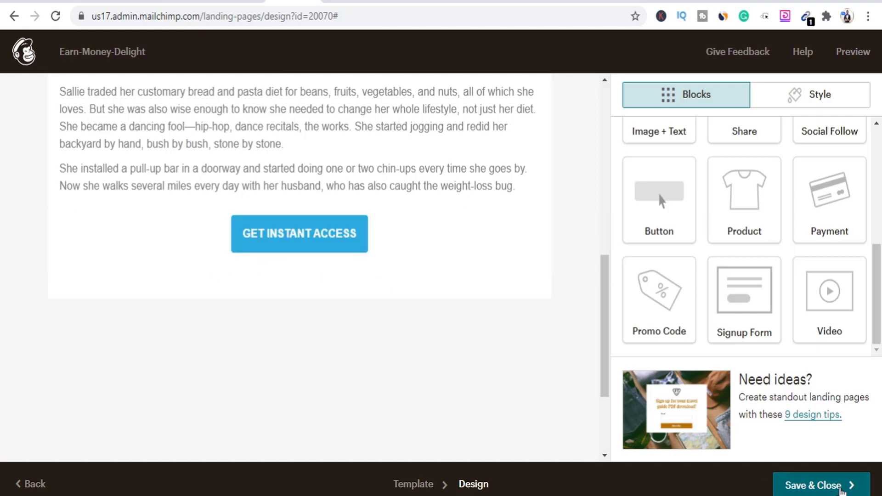
{"action": "left_click", "coordinate": [815, 480]}
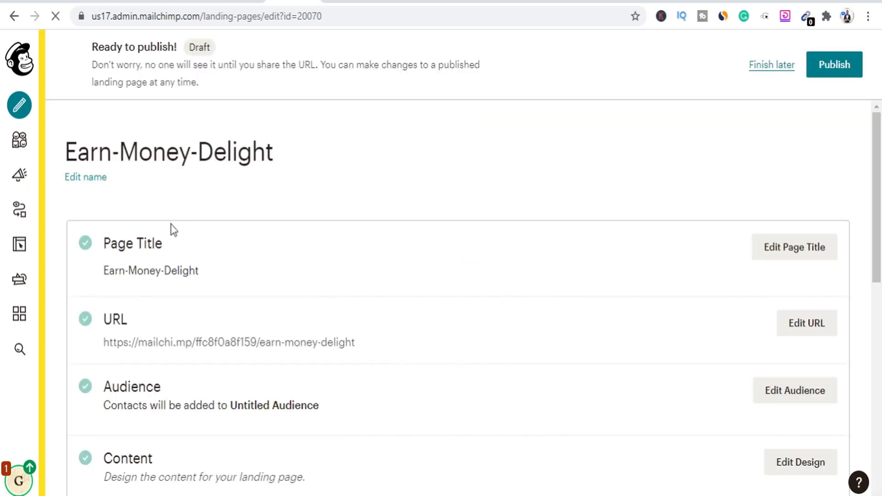
- Change the ending of the landing page's Mailchimp-domain URL to weightlosstip2 and save it
{"action": "scroll", "coordinate": [266, 225], "scroll_direction": "down", "scroll_amount": 3}
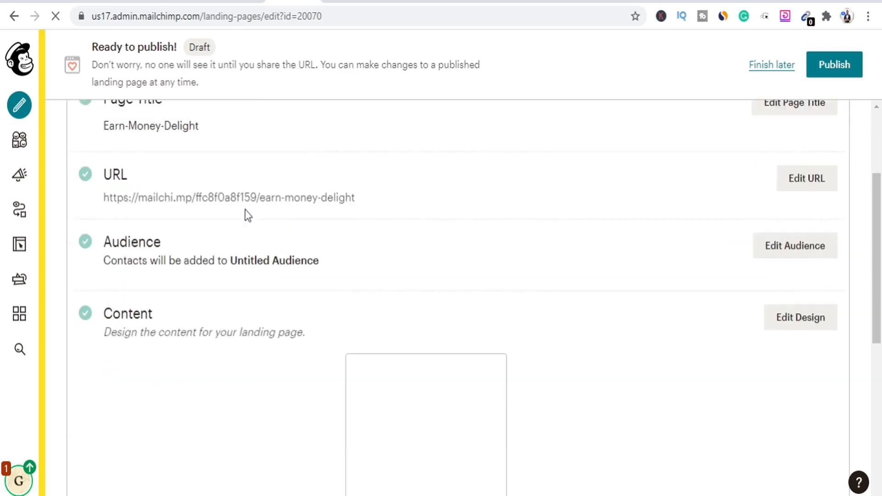
{"action": "scroll", "coordinate": [241, 286], "scroll_direction": "up", "scroll_amount": 3}
{"action": "scroll", "coordinate": [175, 299], "scroll_direction": "down", "scroll_amount": 3}
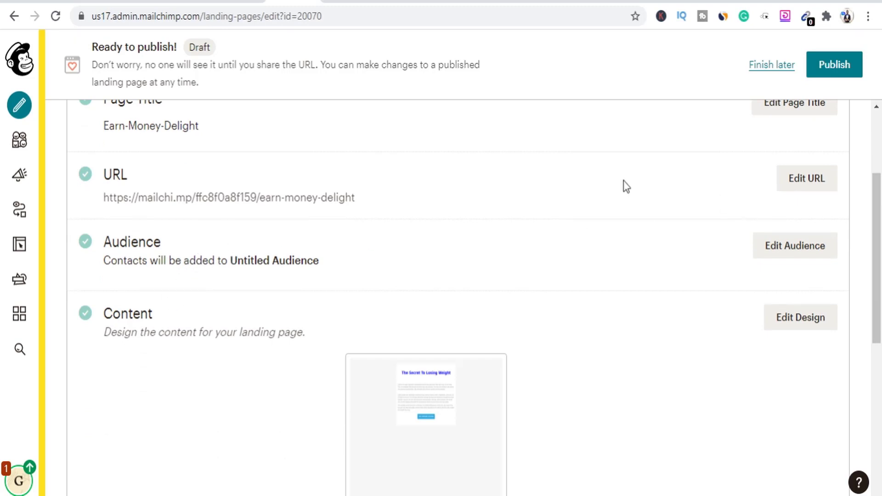
{"action": "left_click", "coordinate": [798, 186]}
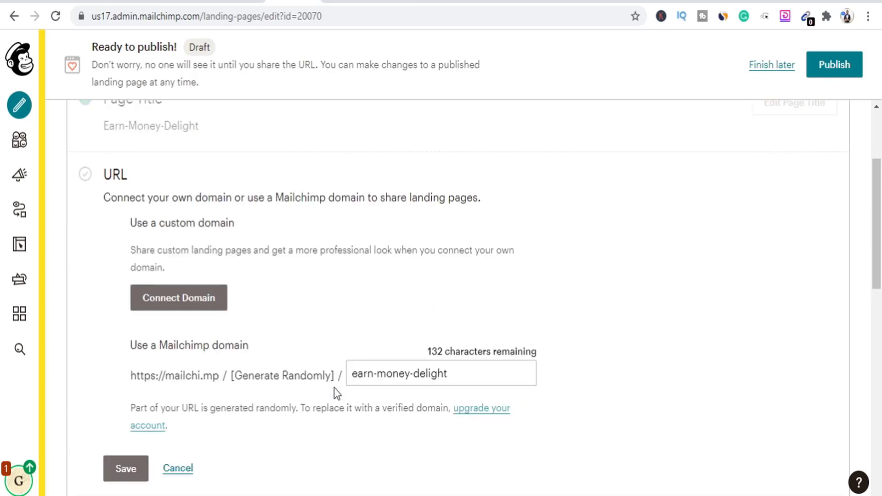
{"action": "left_click", "coordinate": [179, 470]}
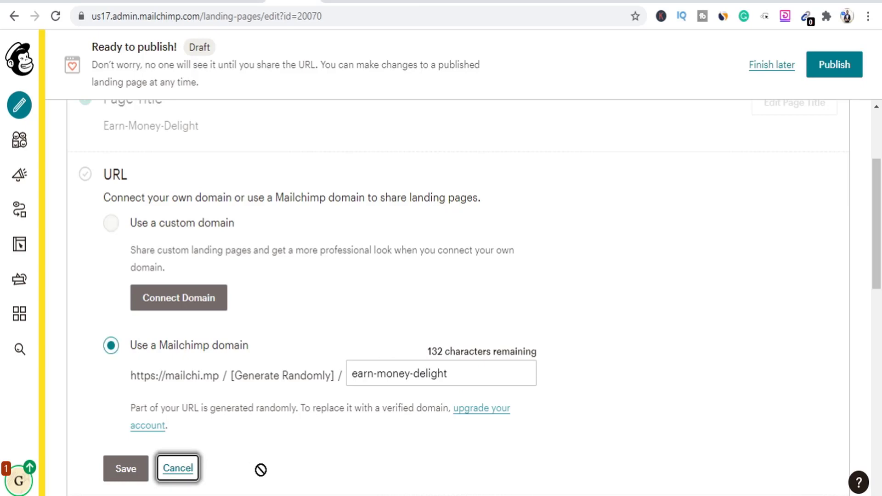
{"action": "left_click", "coordinate": [415, 381]}
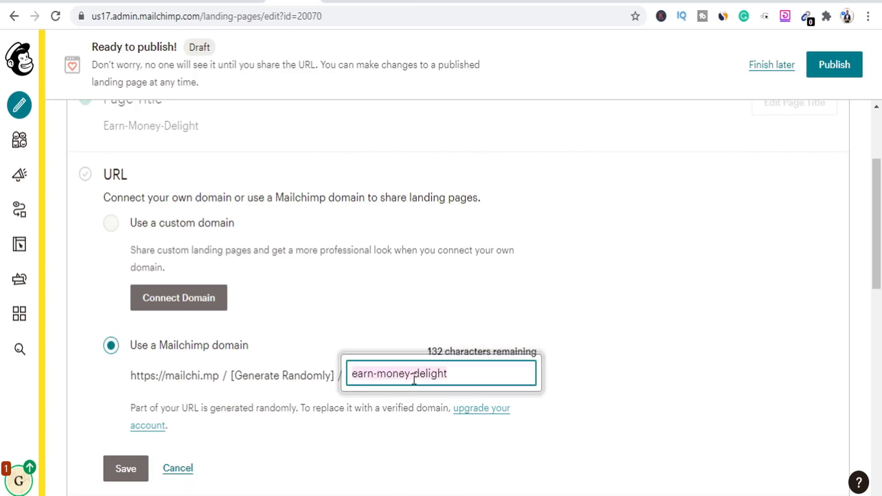
{"action": "type", "text": "weight"}
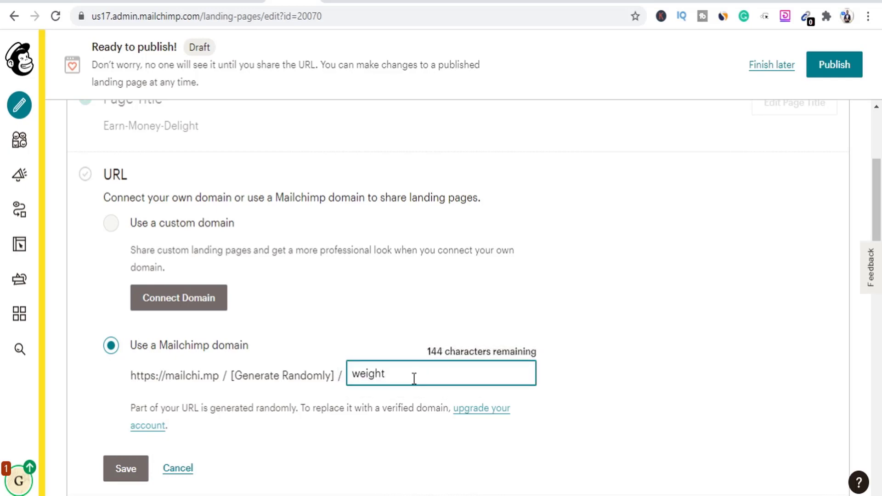
{"action": "type", "text": "losstip2"}
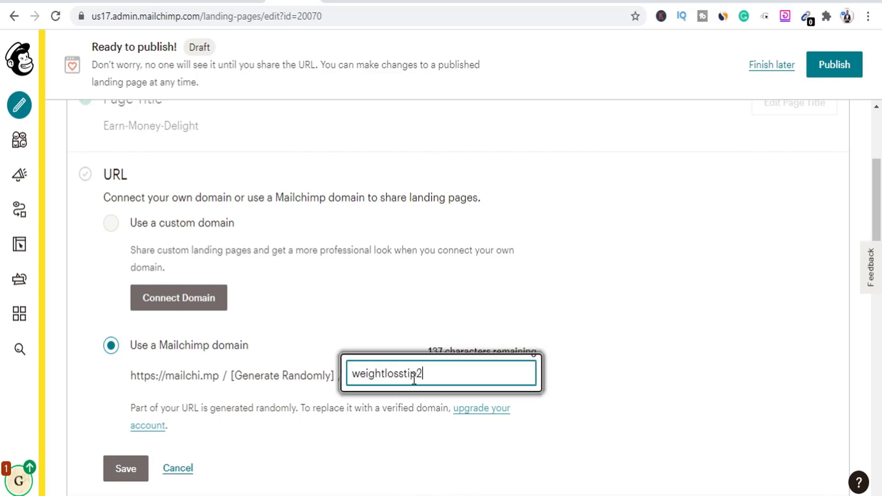
{"action": "scroll", "coordinate": [276, 437], "scroll_direction": "down", "scroll_amount": 2}
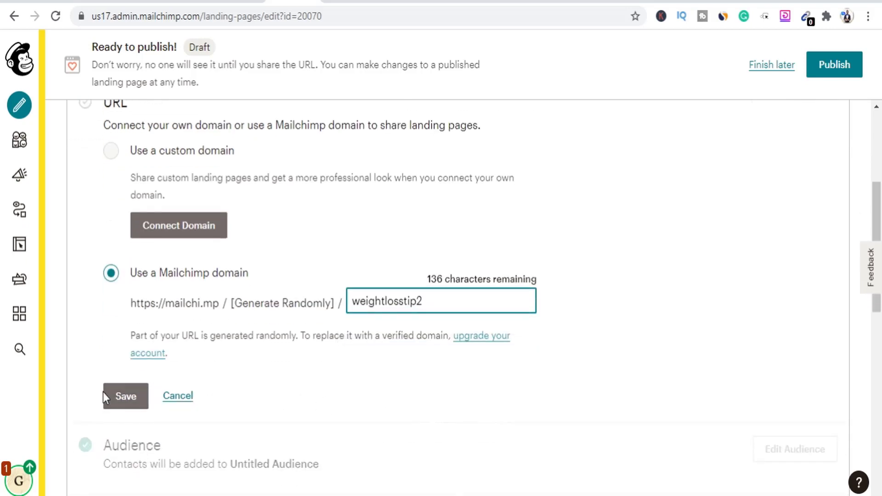
{"action": "left_click", "coordinate": [123, 396]}
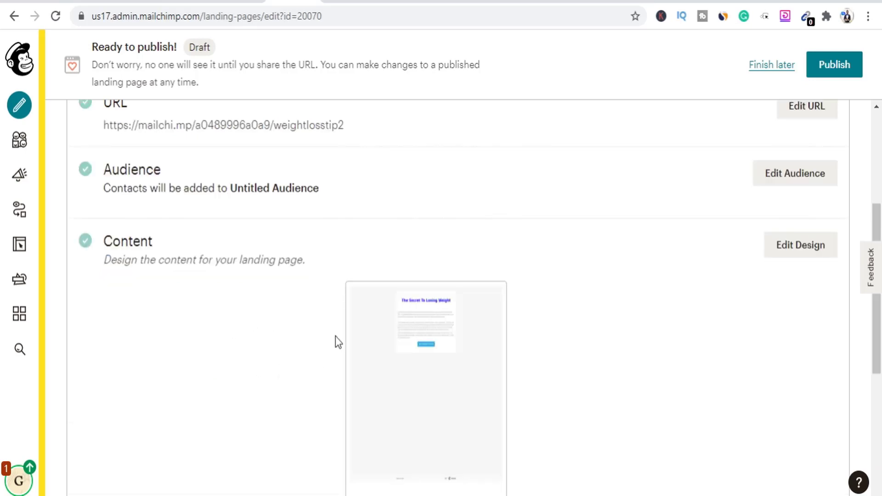
- Check the landing page's content preview and tracking settings, and publish the page
{"action": "scroll", "coordinate": [374, 201], "scroll_direction": "down", "scroll_amount": 6}
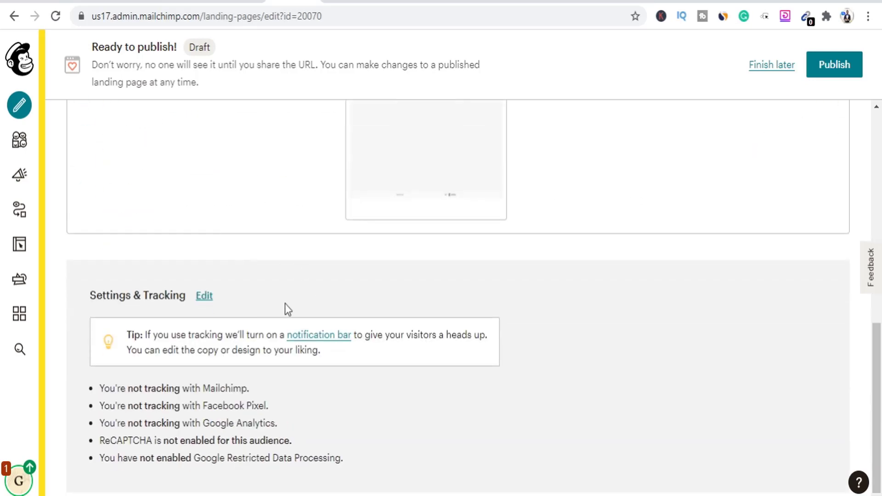
{"action": "scroll", "coordinate": [410, 315], "scroll_direction": "up", "scroll_amount": 5}
{"action": "scroll", "coordinate": [707, 331], "scroll_direction": "up", "scroll_amount": 6}
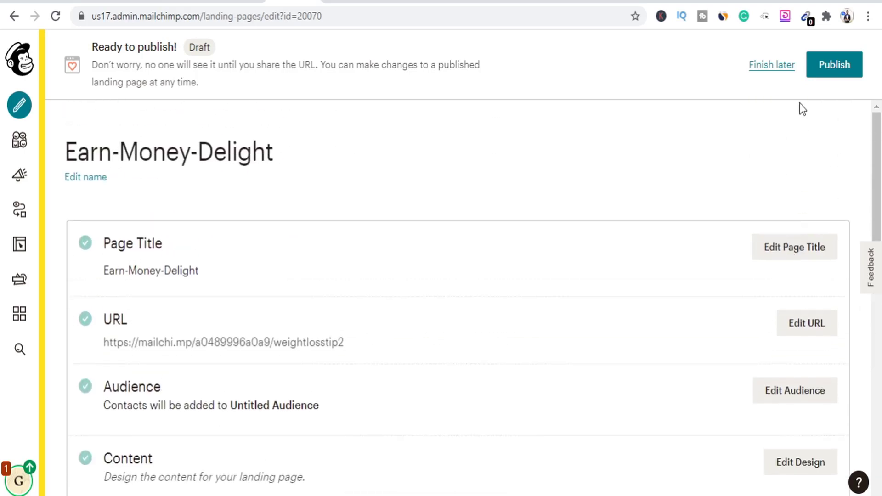
{"action": "left_click", "coordinate": [839, 69]}
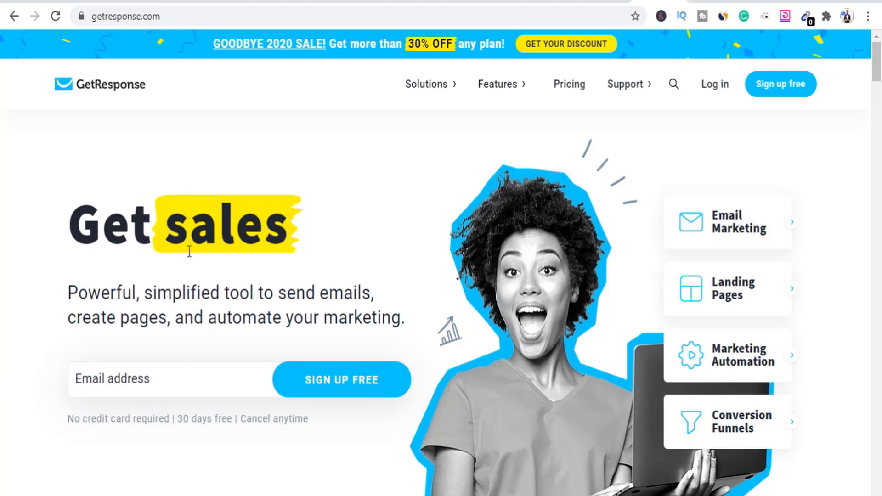
- Look over the GetResponse homepage as an alternative landing page tool, and return to Mailchimp's publishing confirmation page
{"action": "scroll", "coordinate": [169, 287], "scroll_direction": "down", "scroll_amount": 3}
{"action": "scroll", "coordinate": [169, 287], "scroll_direction": "up", "scroll_amount": 3}
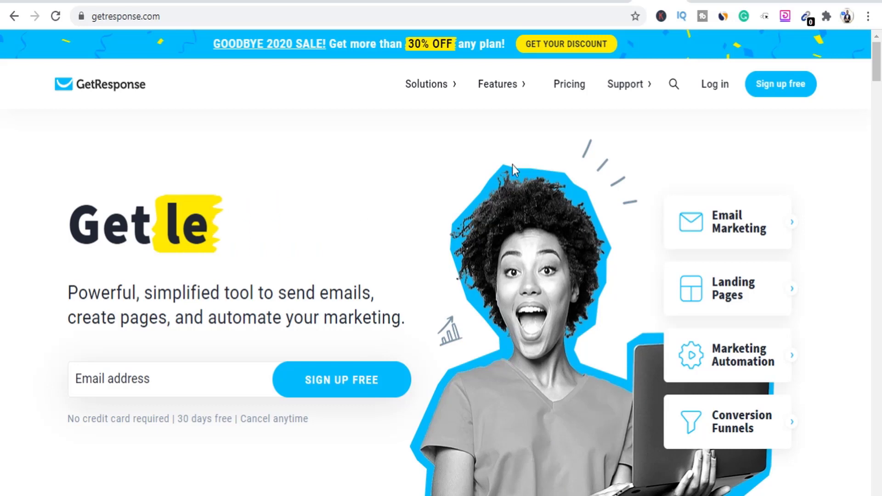
{"action": "left_click", "coordinate": [294, 1]}
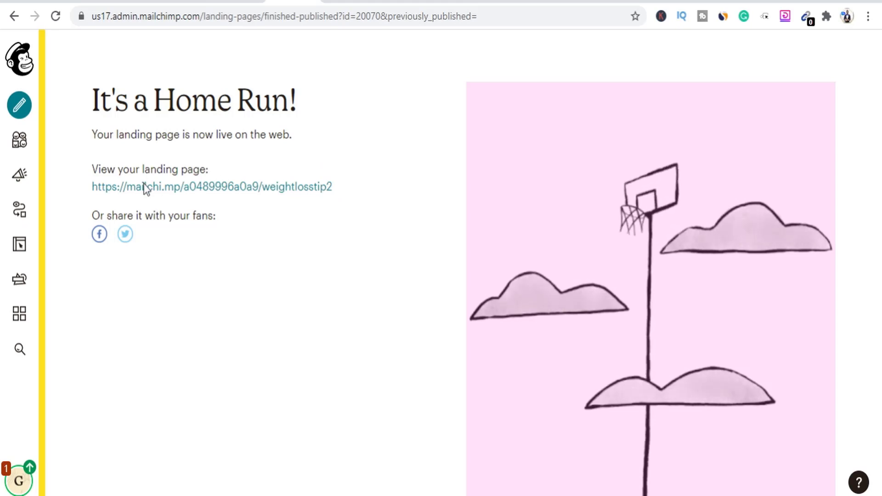
- Select the full address of the published landing page on the confirmation page
{"action": "left_click_drag", "start_coordinate": [136, 188], "coordinate": [331, 187]}
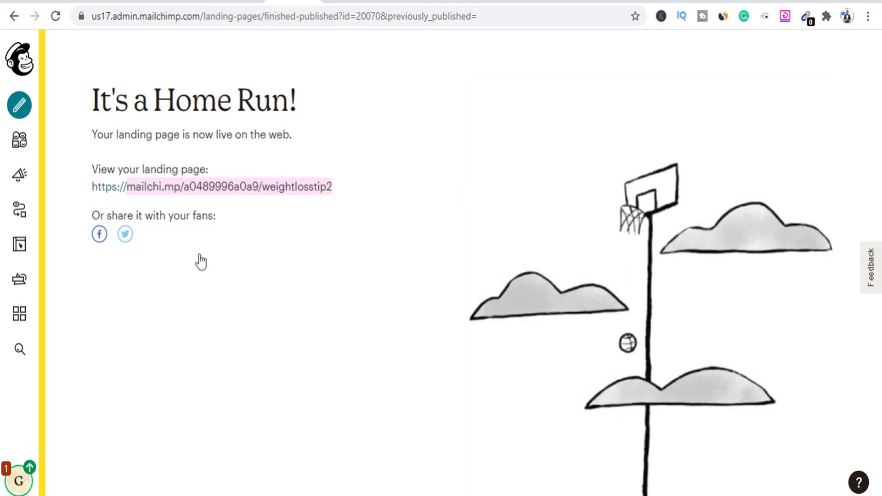
{"action": "left_click", "coordinate": [90, 193]}
{"action": "left_click_drag", "start_coordinate": [94, 191], "coordinate": [285, 236]}
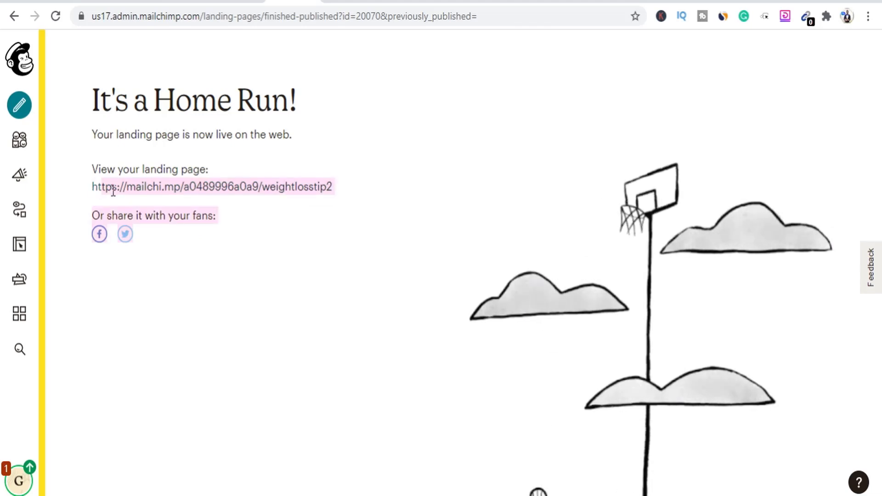
{"action": "mouse_move", "coordinate": [95, 192]}
{"action": "left_mouse_down"}
{"action": "mouse_move", "coordinate": [177, 207]}
{"action": "mouse_move", "coordinate": [345, 209]}
{"action": "mouse_move", "coordinate": [346, 192]}
{"action": "mouse_move", "coordinate": [93, 190]}
{"action": "mouse_move", "coordinate": [92, 183]}
{"action": "left_mouse_up"}
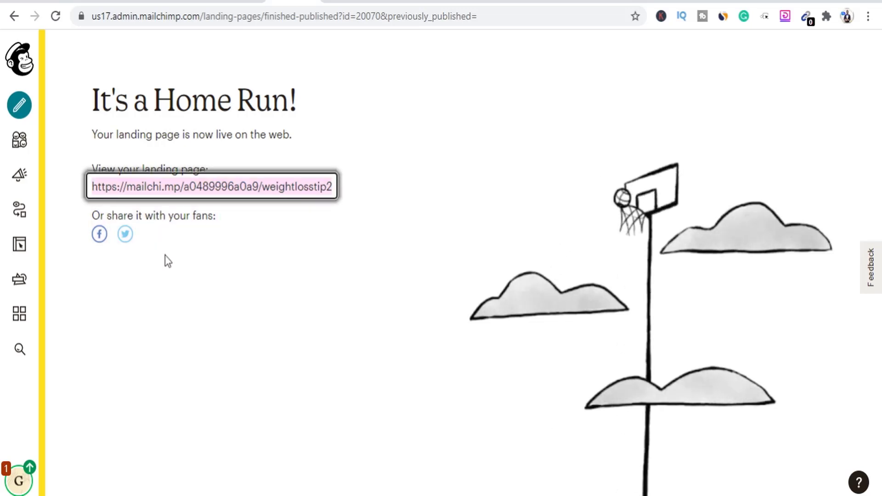
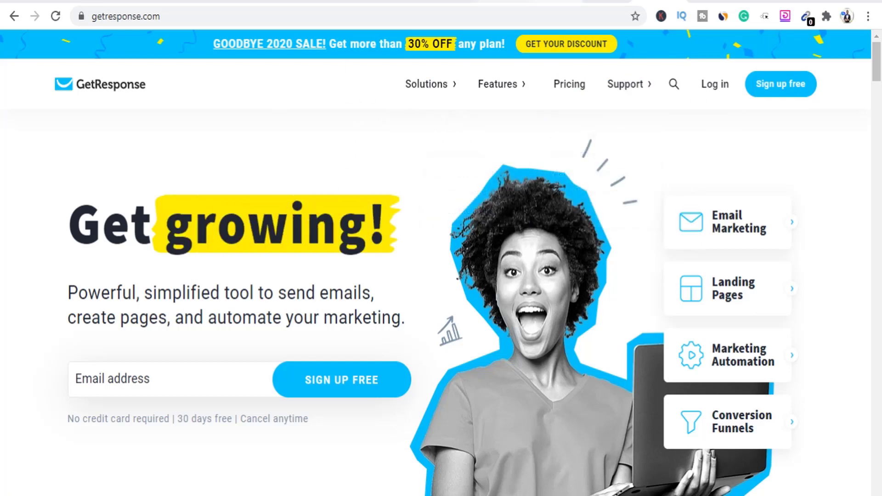
- Copy the FACEBOOK LOCKER link using the optimumfiles.com domain from CPAGrip, and reload the Sharelocker template page
{"action": "left_click", "coordinate": [502, 1]}
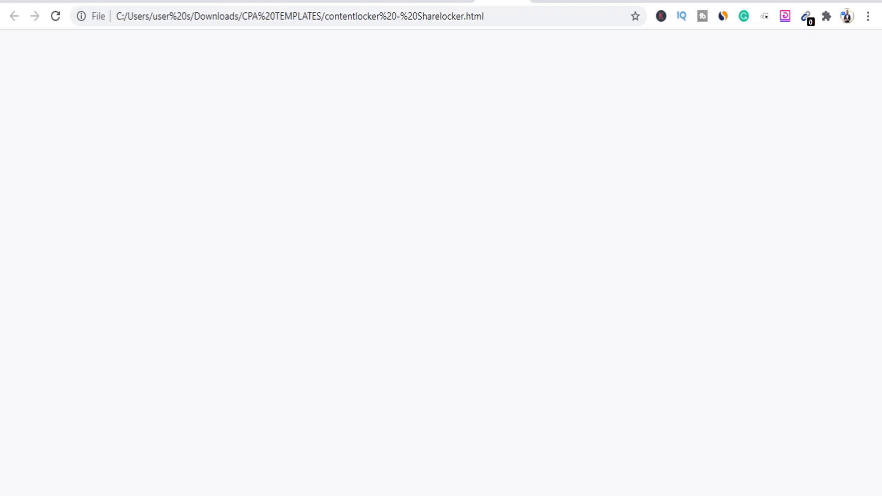
{"action": "left_click", "coordinate": [56, 17]}
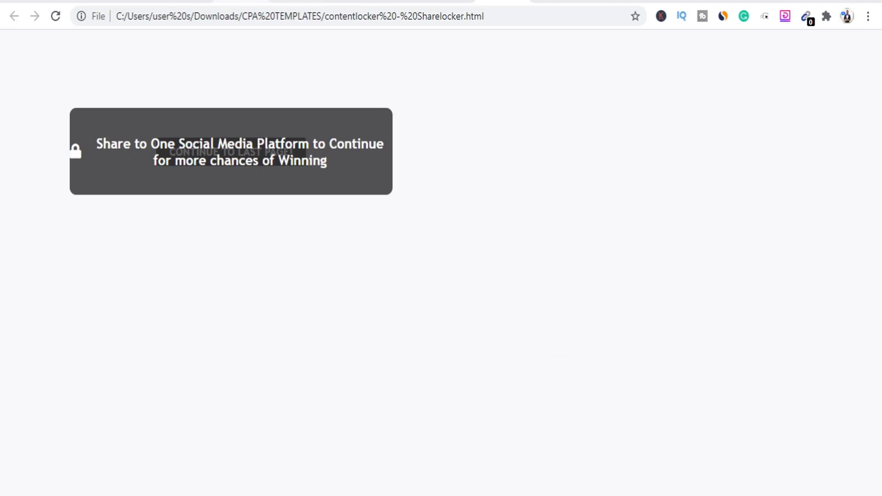
{"action": "key", "text": "ctrl+Tab"}
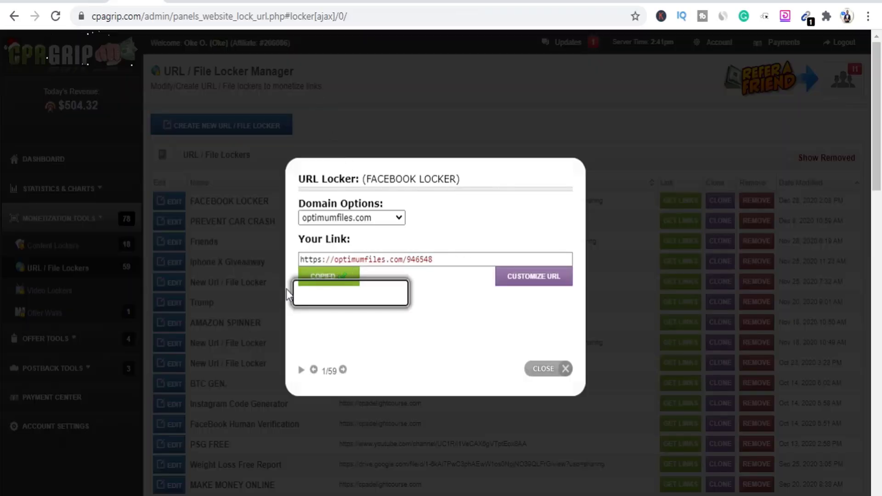
{"action": "left_click", "coordinate": [335, 287]}
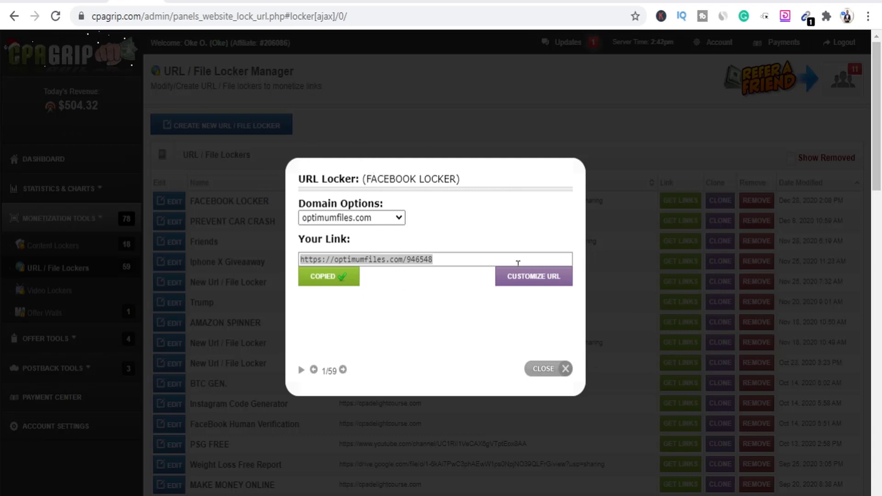
{"action": "left_click", "coordinate": [502, 1]}
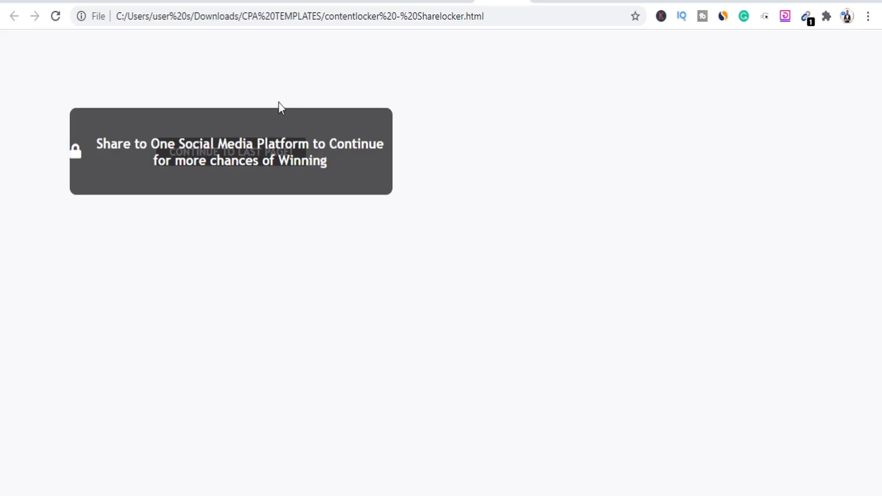
{"action": "left_click", "coordinate": [55, 16]}
- Open the live weightlosstip2 landing page from Mailchimp's confirmation page and follow its GET INSTANT ACCESS button
{"action": "left_click", "coordinate": [280, 2]}
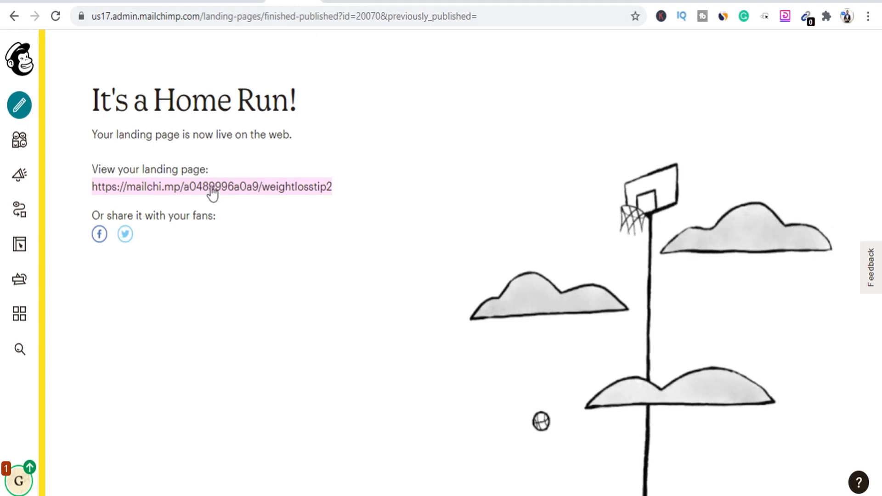
{"action": "left_click", "coordinate": [267, 187]}
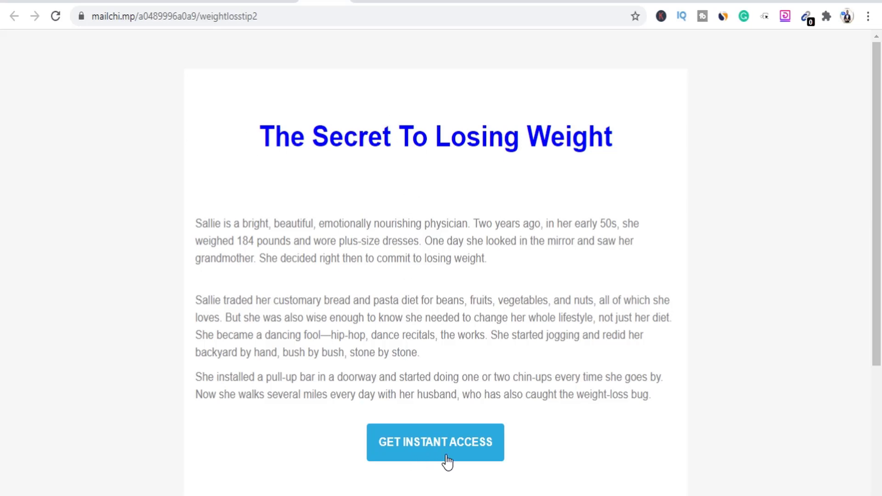
{"action": "left_click", "coordinate": [411, 444]}
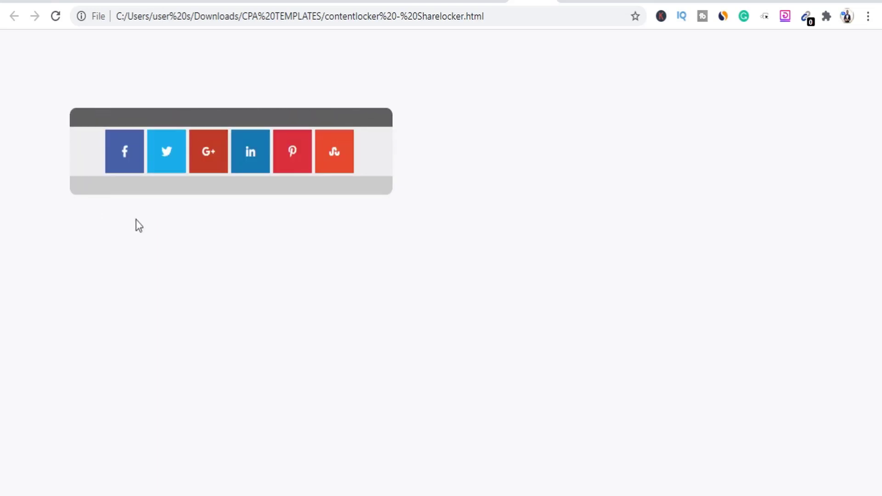
- Choose Facebook sharing in the Sharelocker template, continue to the last page, and reload the Human Verification locker
{"action": "left_click", "coordinate": [121, 151]}
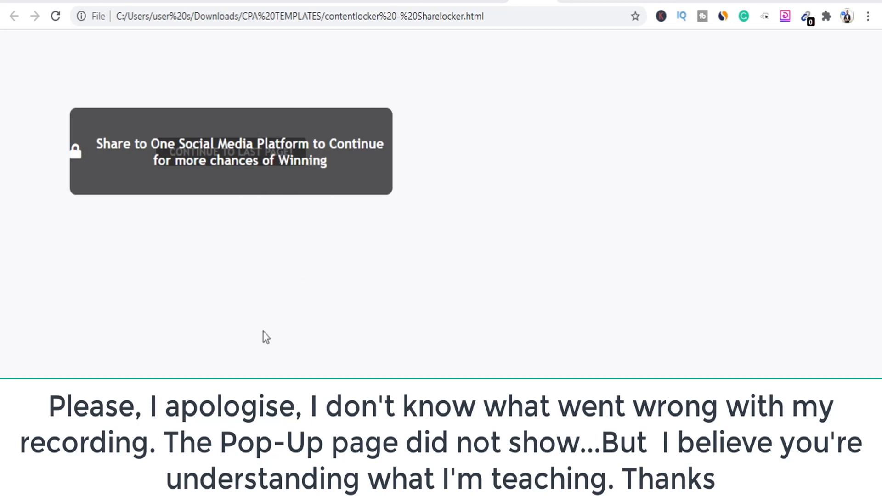
{"action": "mouse_move", "coordinate": [144, 134]}
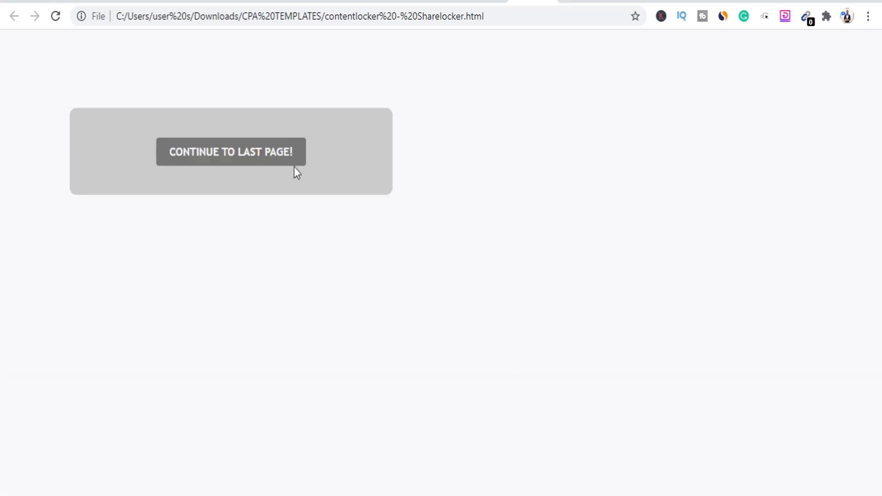
{"action": "left_click", "coordinate": [214, 162]}
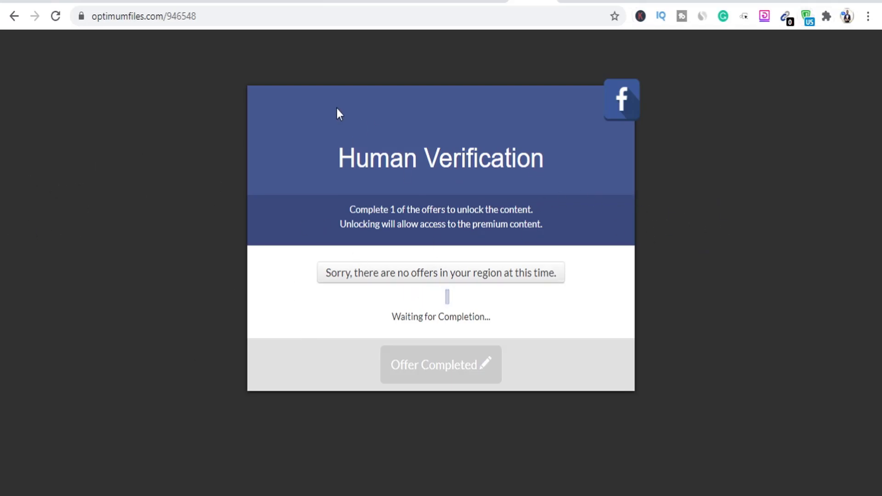
{"action": "left_click", "coordinate": [61, 22]}
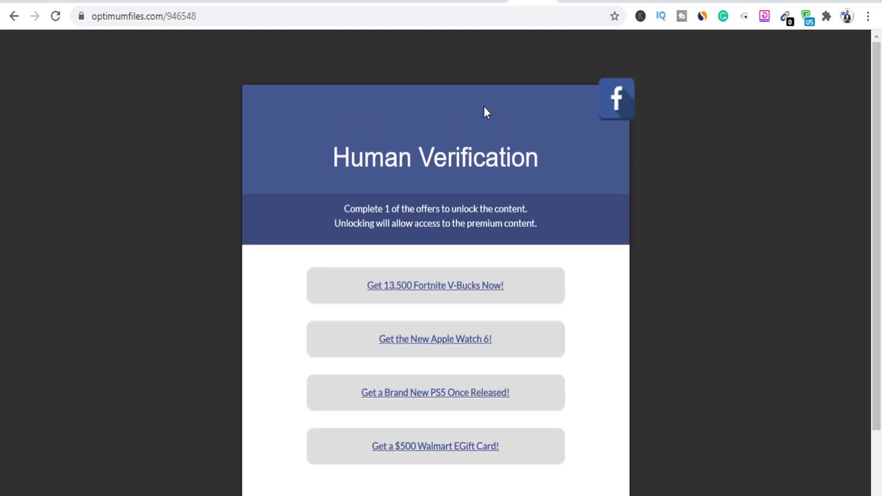
- Examine the offers and the completion section on the Human Verification locker page
{"action": "scroll", "coordinate": [397, 354], "scroll_direction": "down", "scroll_amount": 2}
{"action": "scroll", "coordinate": [367, 356], "scroll_direction": "up", "scroll_amount": 2}
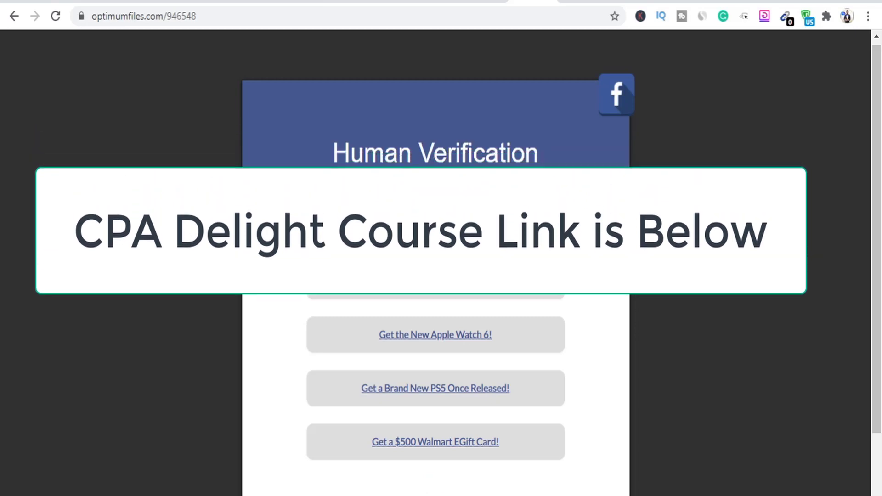
{"action": "scroll", "coordinate": [415, 219], "scroll_direction": "down", "scroll_amount": 1}
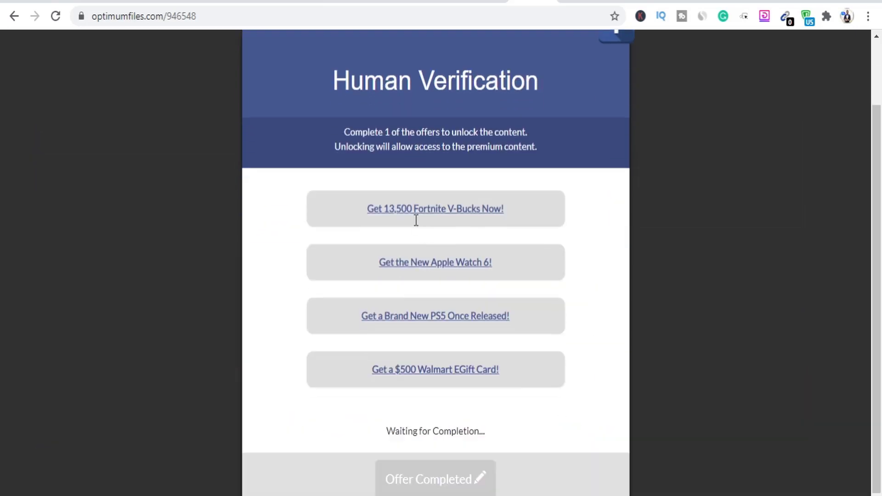
{"action": "scroll", "coordinate": [316, 319], "scroll_direction": "up", "scroll_amount": 2}
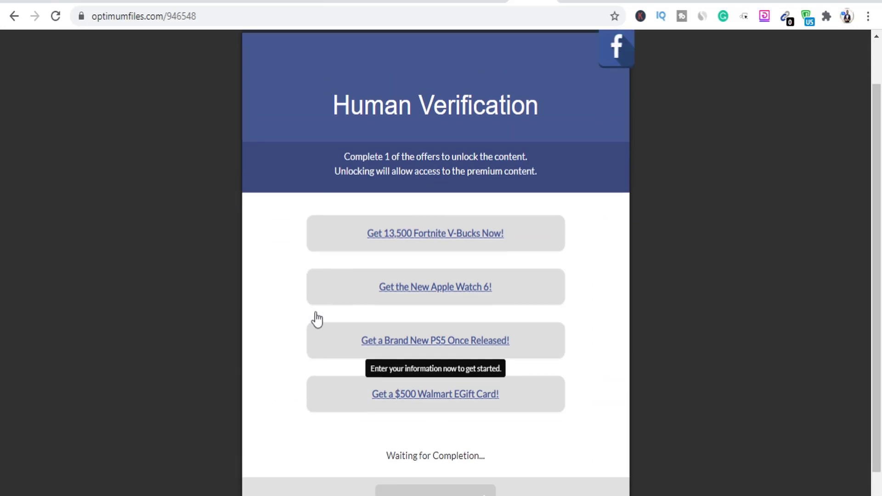
{"action": "scroll", "coordinate": [321, 309], "scroll_direction": "down", "scroll_amount": 2}
{"action": "scroll", "coordinate": [322, 309], "scroll_direction": "up", "scroll_amount": 1}
{"action": "scroll", "coordinate": [321, 301], "scroll_direction": "down", "scroll_amount": 1}
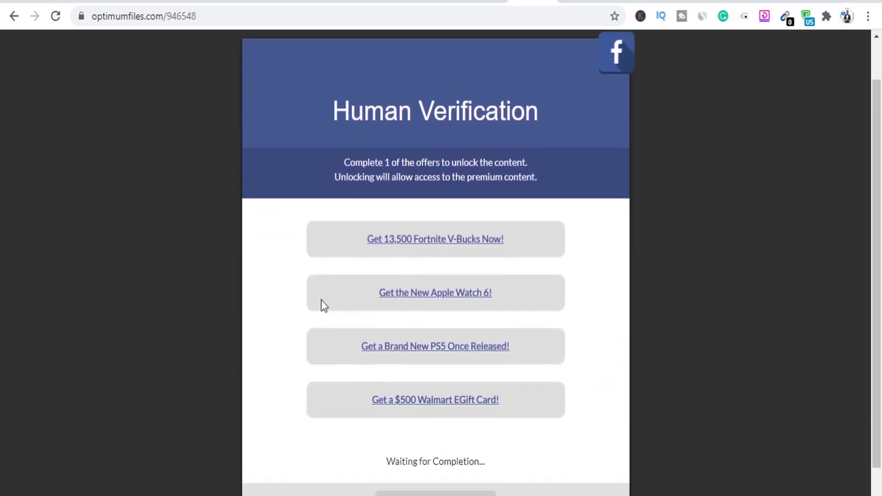
{"action": "scroll", "coordinate": [321, 301], "scroll_direction": "up", "scroll_amount": 1}
{"action": "scroll", "coordinate": [321, 301], "scroll_direction": "down", "scroll_amount": 1}
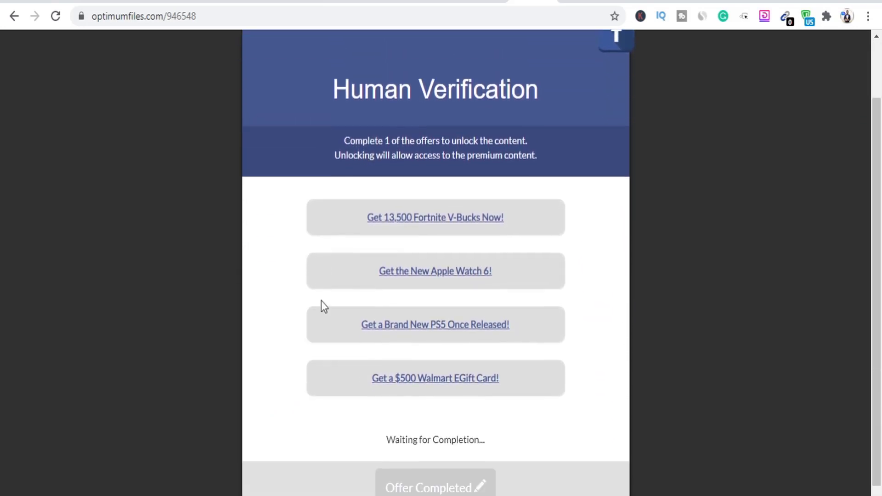
{"action": "scroll", "coordinate": [232, 274], "scroll_direction": "up", "scroll_amount": 1}
{"action": "scroll", "coordinate": [289, 233], "scroll_direction": "down", "scroll_amount": 1}
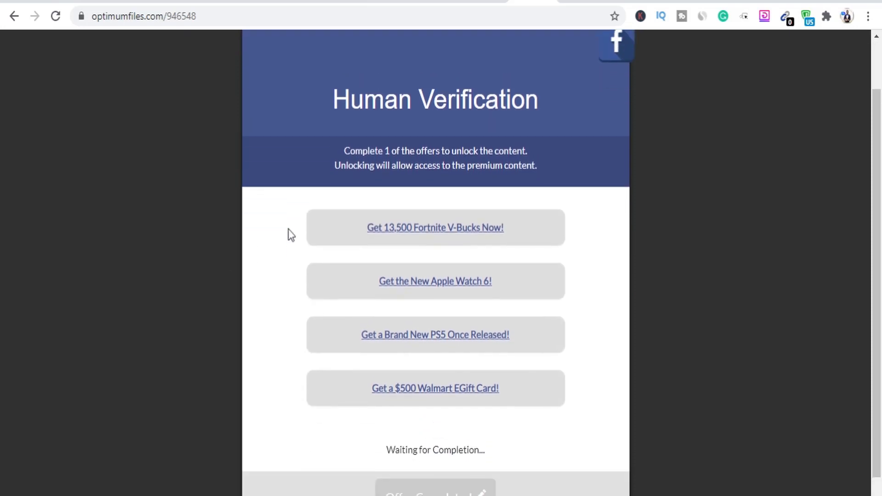
{"action": "scroll", "coordinate": [289, 234], "scroll_direction": "up", "scroll_amount": 1}
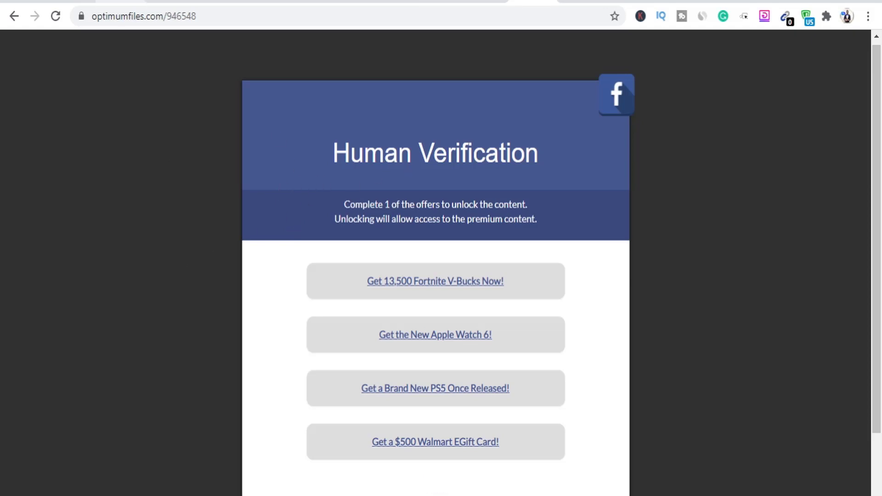
- Return to CPAGrip's URL / File Locker Manager, and open cpadelightcourse.com in a new browser tab
{"action": "left_click", "coordinate": [119, 2]}
{"action": "left_click", "coordinate": [541, 369]}
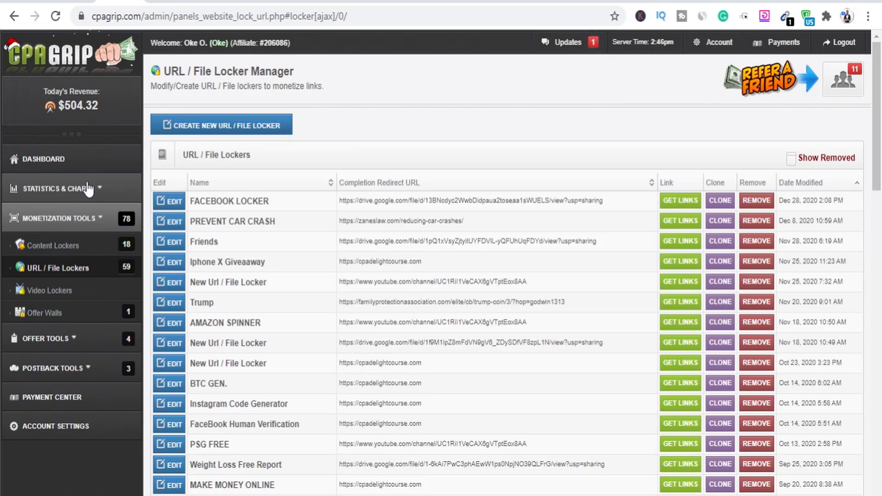
{"action": "left_click", "coordinate": [536, 4]}
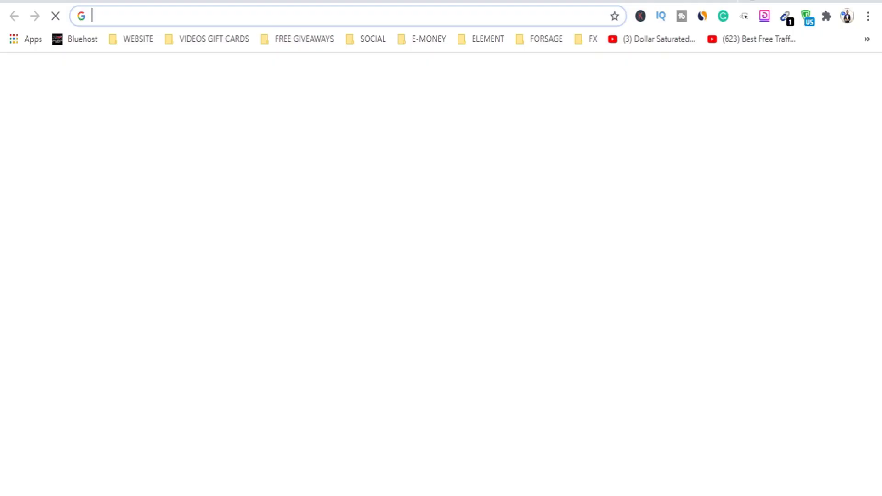
{"action": "type", "text": "CPA"}
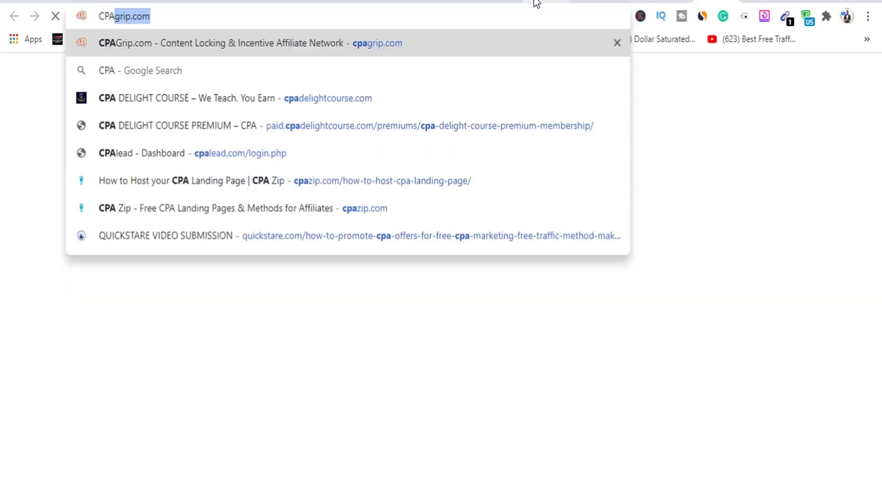
{"action": "type", "text": "D"}
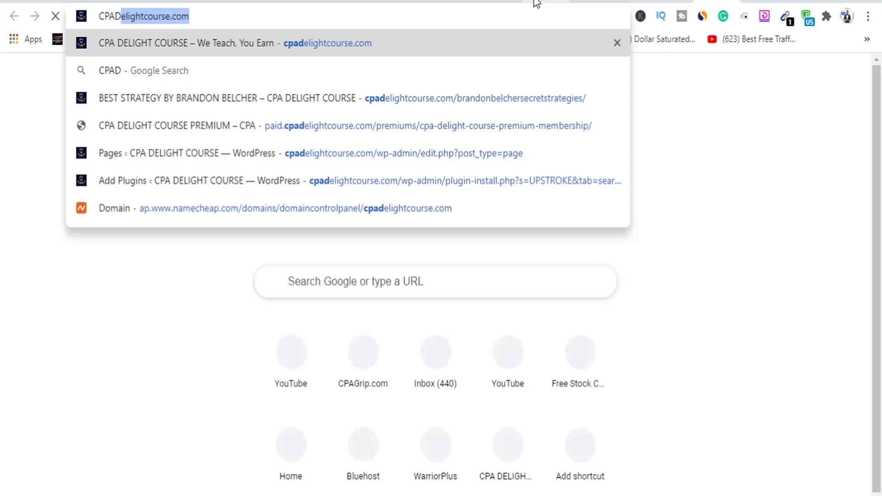
{"action": "key", "text": "Return"}
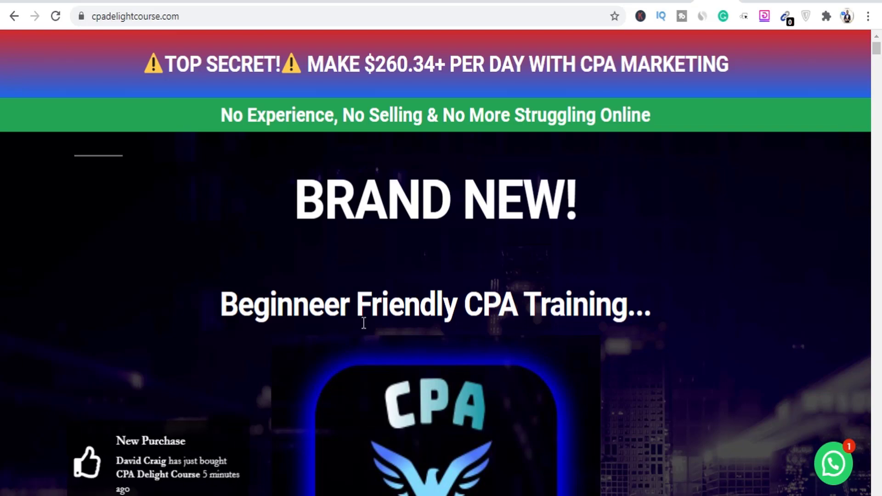
- Look through the CPA Delight Course sales page from its headline to the list of what the training includes
{"action": "scroll", "coordinate": [363, 322], "scroll_direction": "down", "scroll_amount": 5}
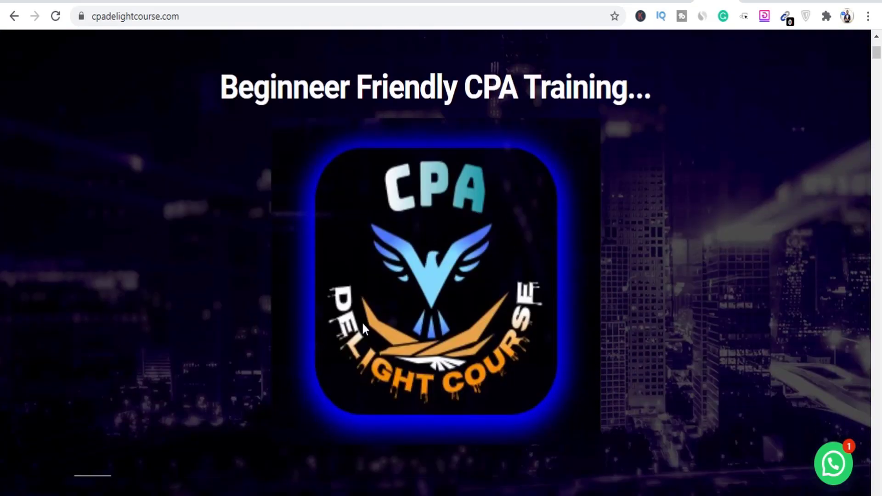
{"action": "scroll", "coordinate": [362, 321], "scroll_direction": "up", "scroll_amount": 5}
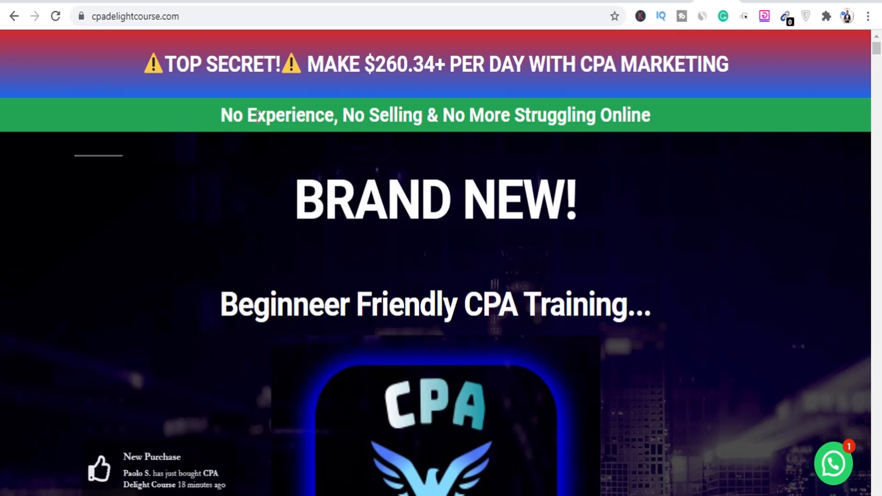
{"action": "scroll", "coordinate": [270, 156], "scroll_direction": "down", "scroll_amount": 7}
{"action": "scroll", "coordinate": [270, 156], "scroll_direction": "down", "scroll_amount": 8}
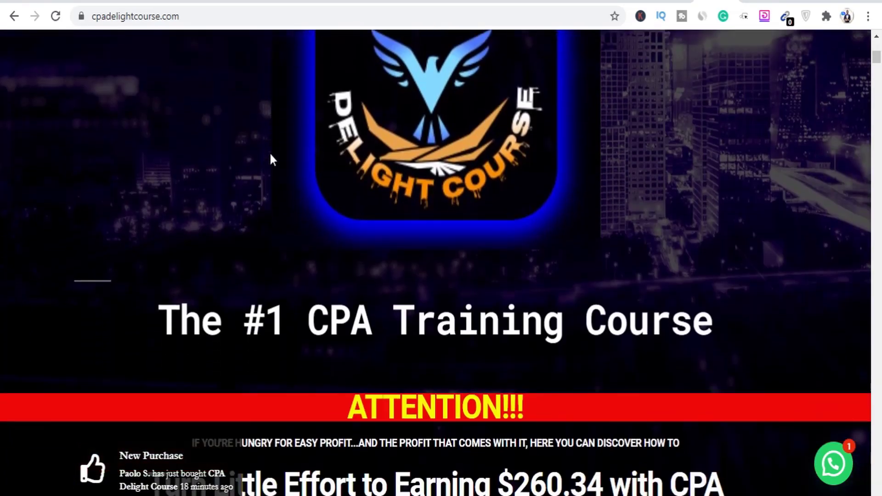
{"action": "scroll", "coordinate": [366, 232], "scroll_direction": "down", "scroll_amount": 5}
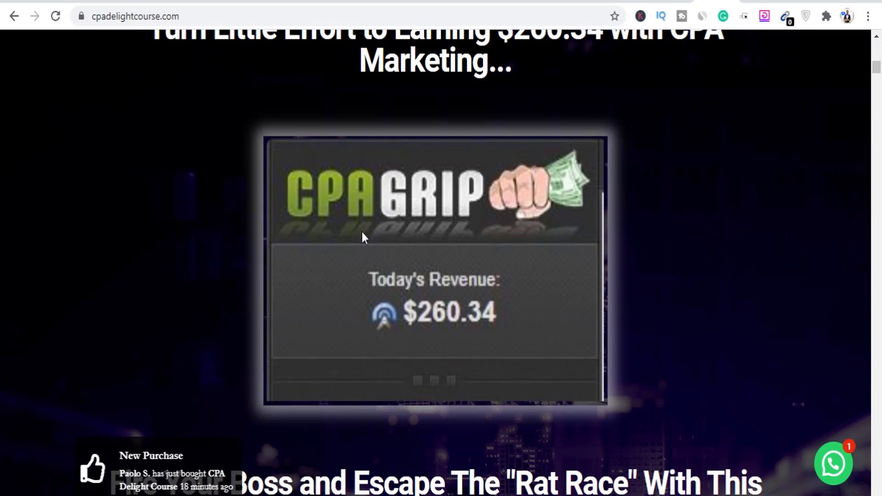
{"action": "scroll", "coordinate": [362, 231], "scroll_direction": "up", "scroll_amount": 5}
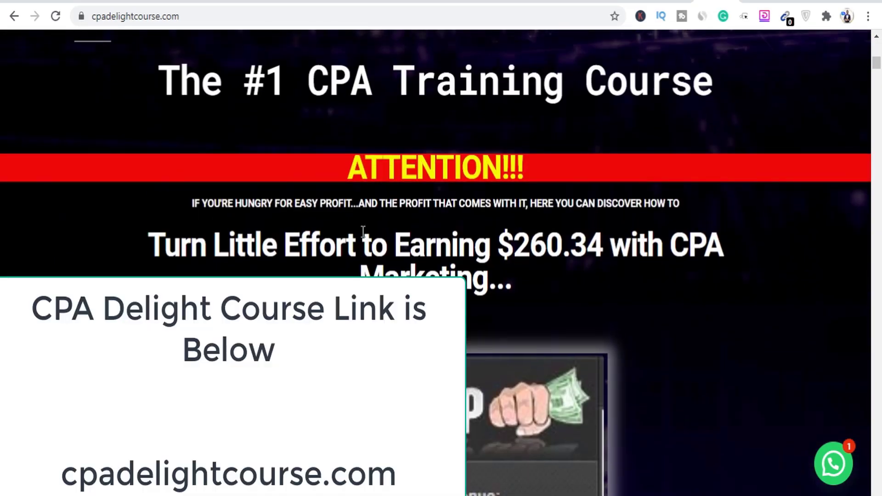
{"action": "scroll", "coordinate": [671, 133], "scroll_direction": "down", "scroll_amount": 10}
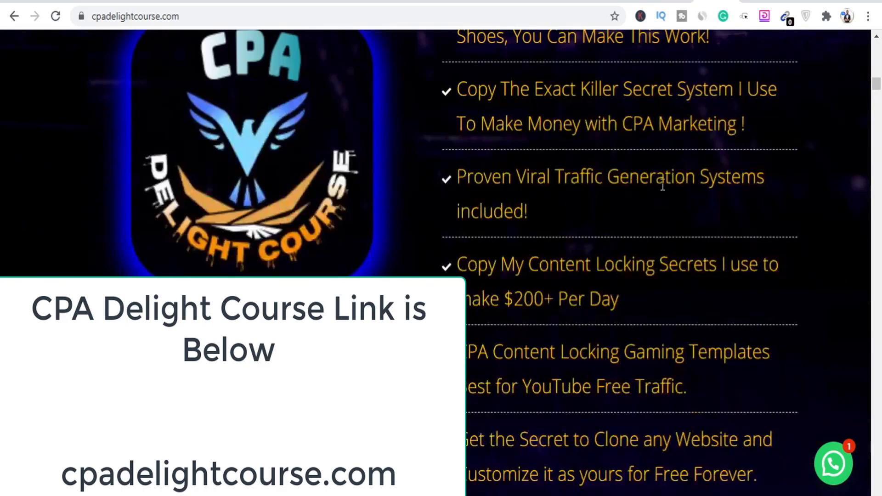